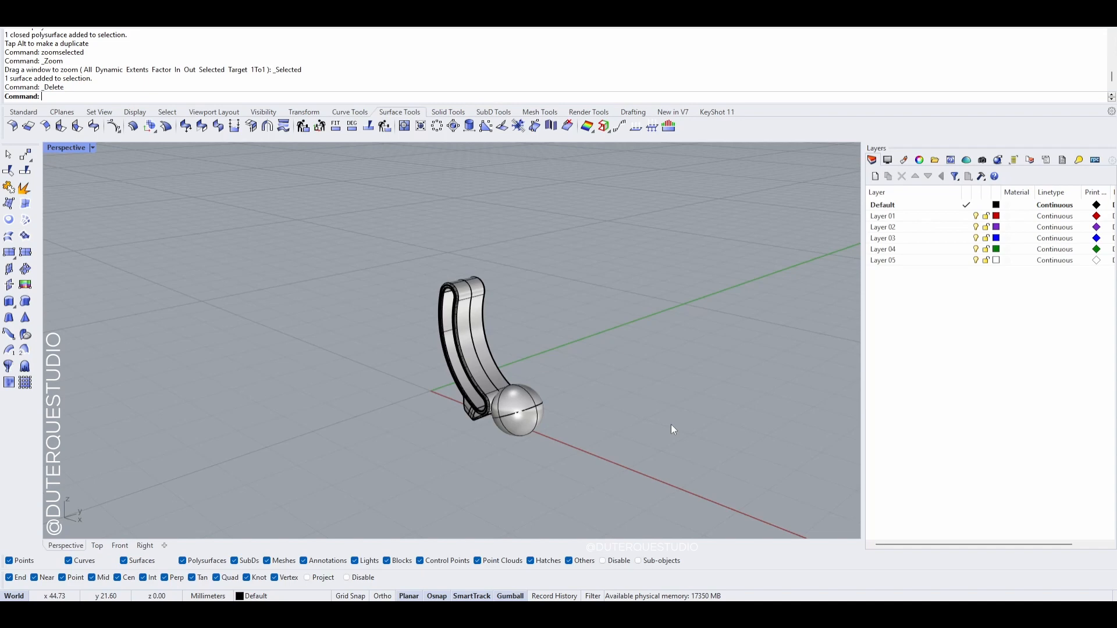
- Select the polysurface and run an edge analysis that shows its naked edges
right_click_drag(564, 430, 588, 406)
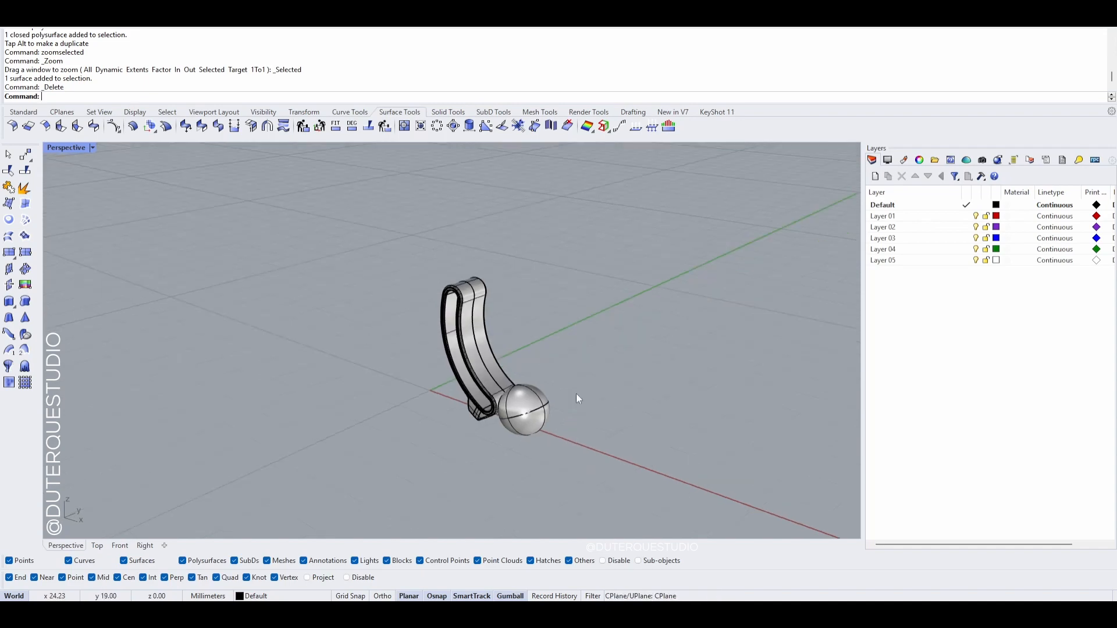
right_click_drag(578, 399, 593, 429)
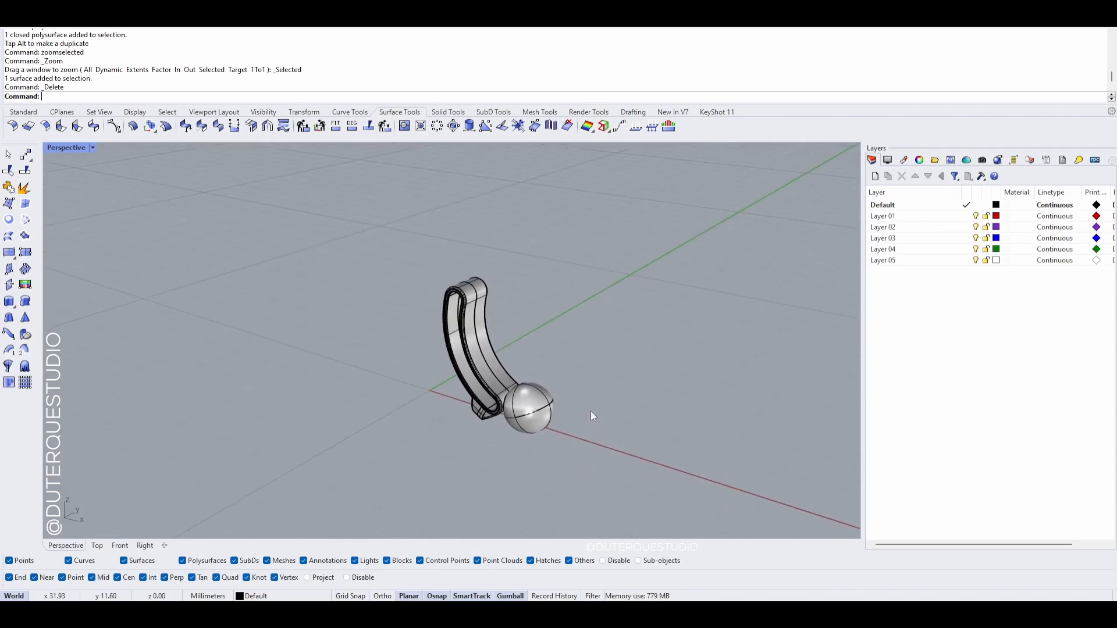
right_click_drag(653, 379, 620, 374)
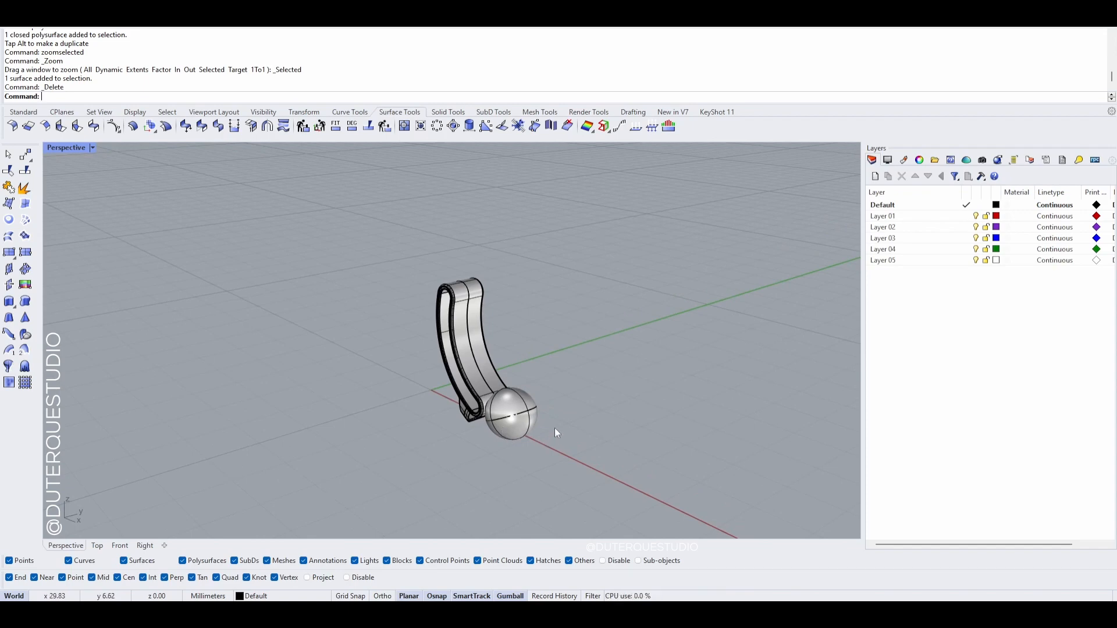
left_click(519, 433)
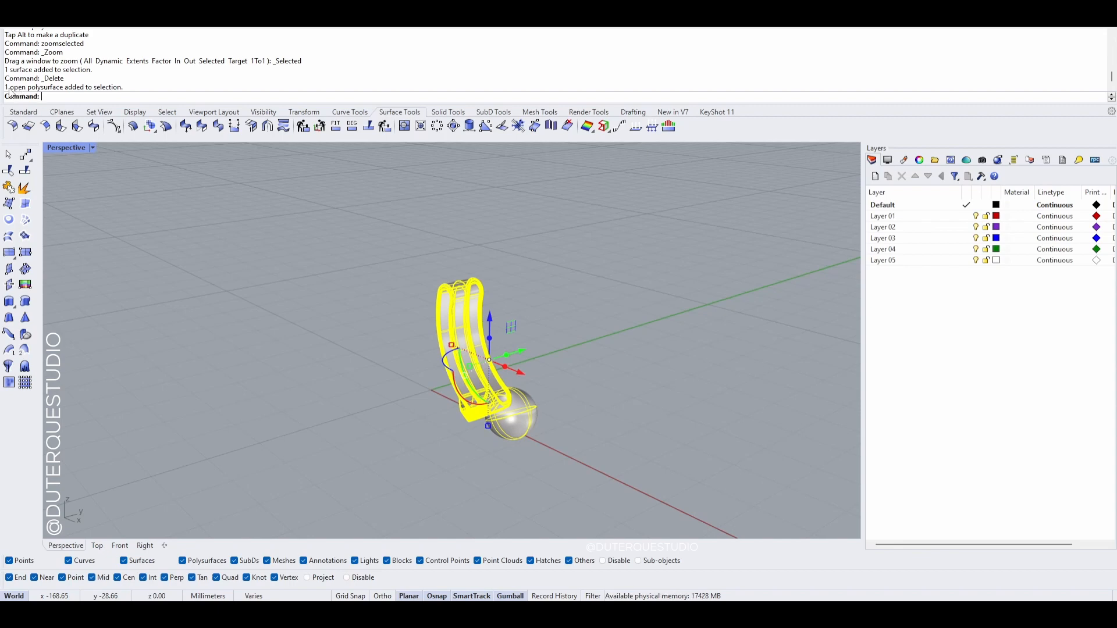
left_click(330, 347)
left_click(488, 367)
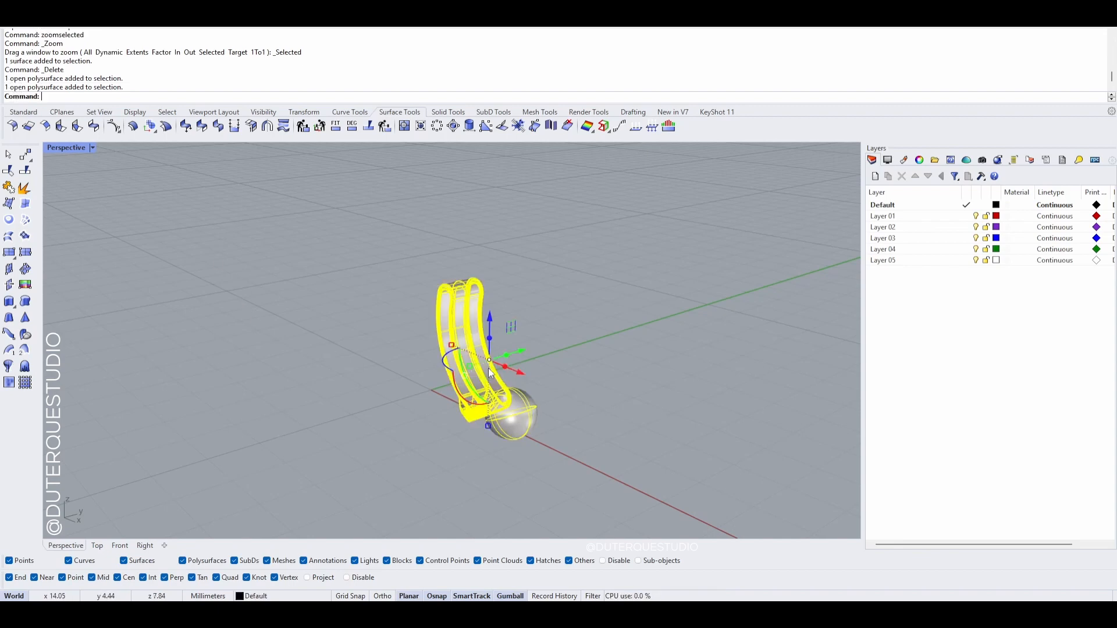
left_click(604, 126)
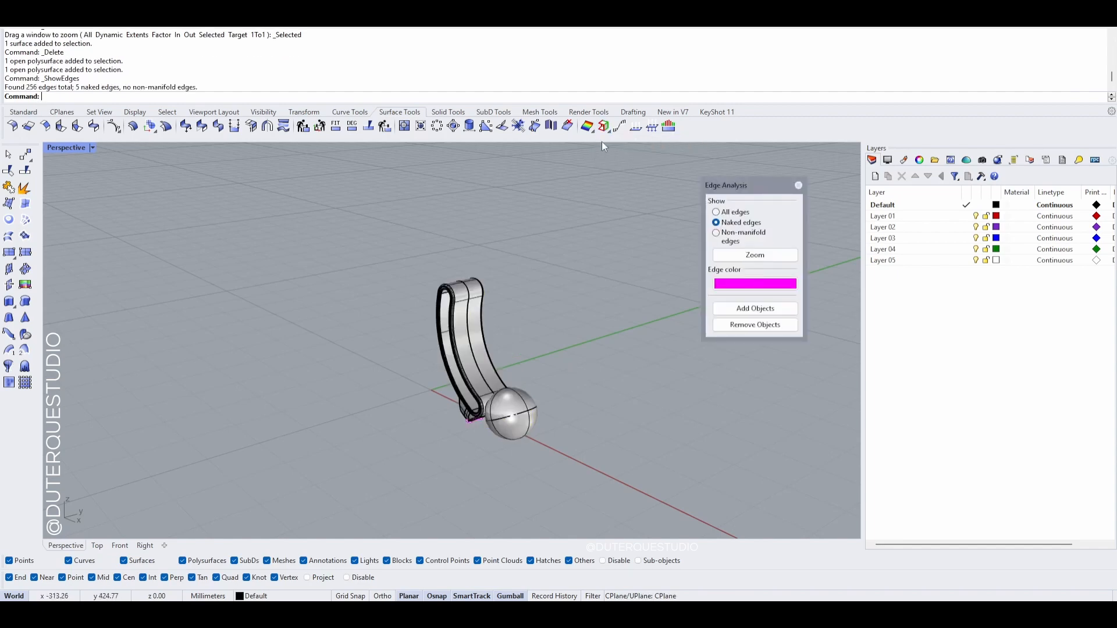
- Add the polysurface to the edge analysis again, keeping naked edges as the displayed type
right_click_drag(529, 309, 526, 351)
left_click(473, 353)
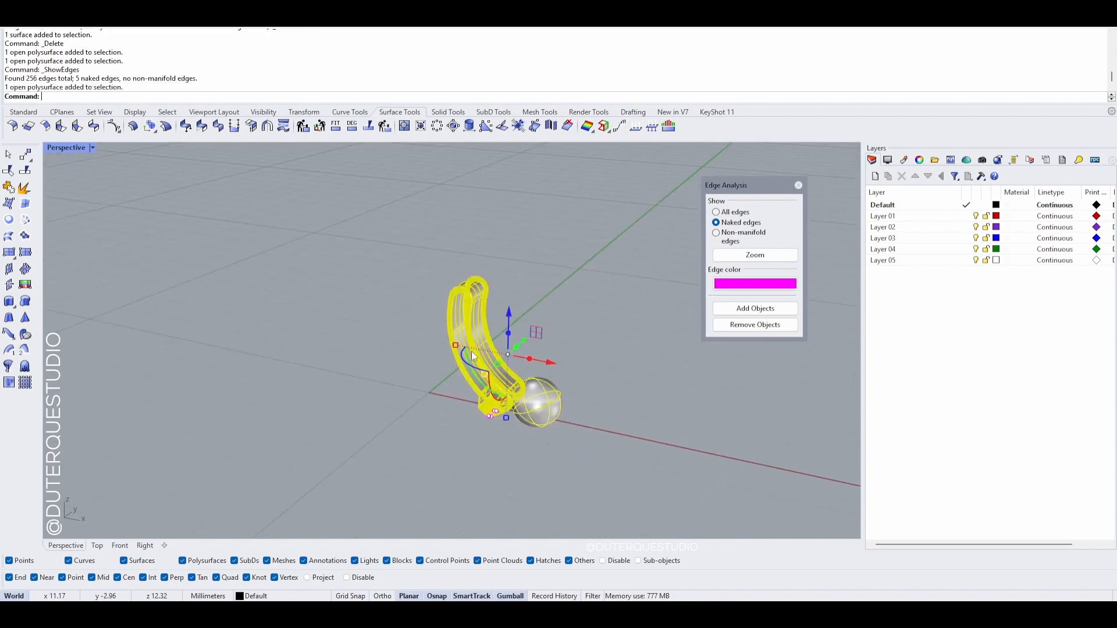
left_click(736, 312)
right_click_drag(619, 332, 544, 408)
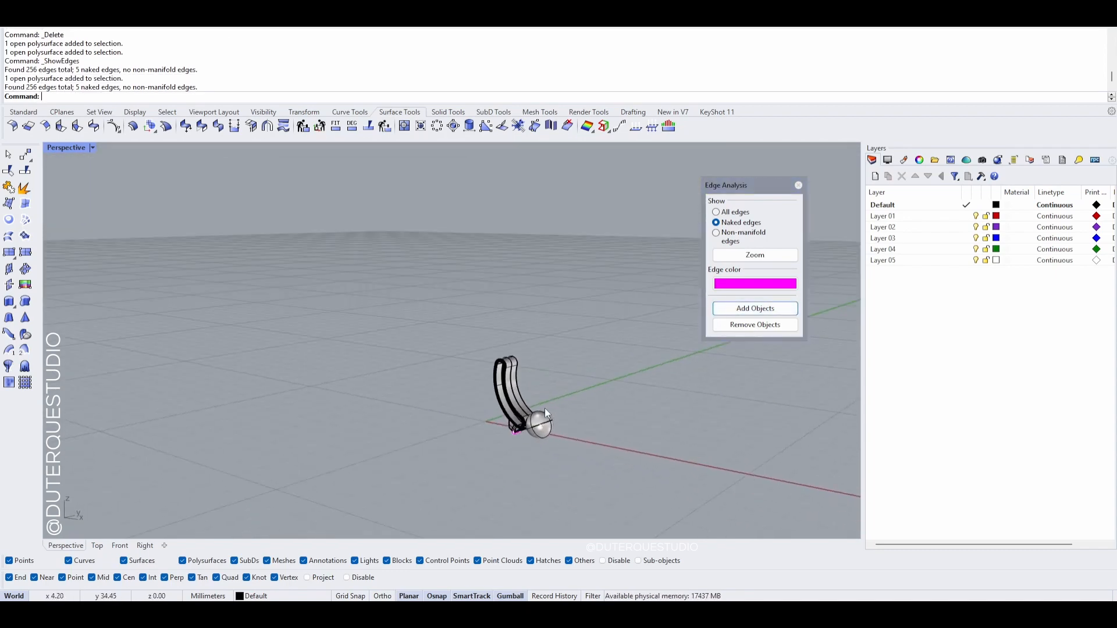
left_click(717, 226)
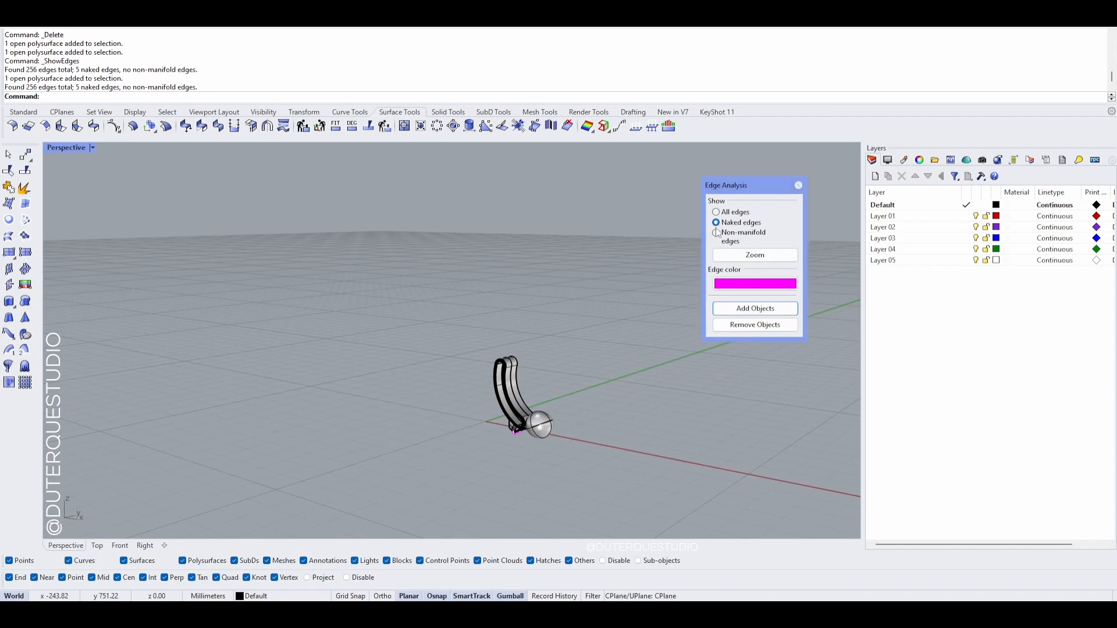
- Examine the highlighted naked edges at the base of the model, beside the ridged underside
scroll(545, 450, "up", 5)
right_click_drag(546, 449, 512, 319)
scroll(492, 427, "up", 5)
scroll(560, 362, "up", 2)
scroll(605, 309, "up", 3)
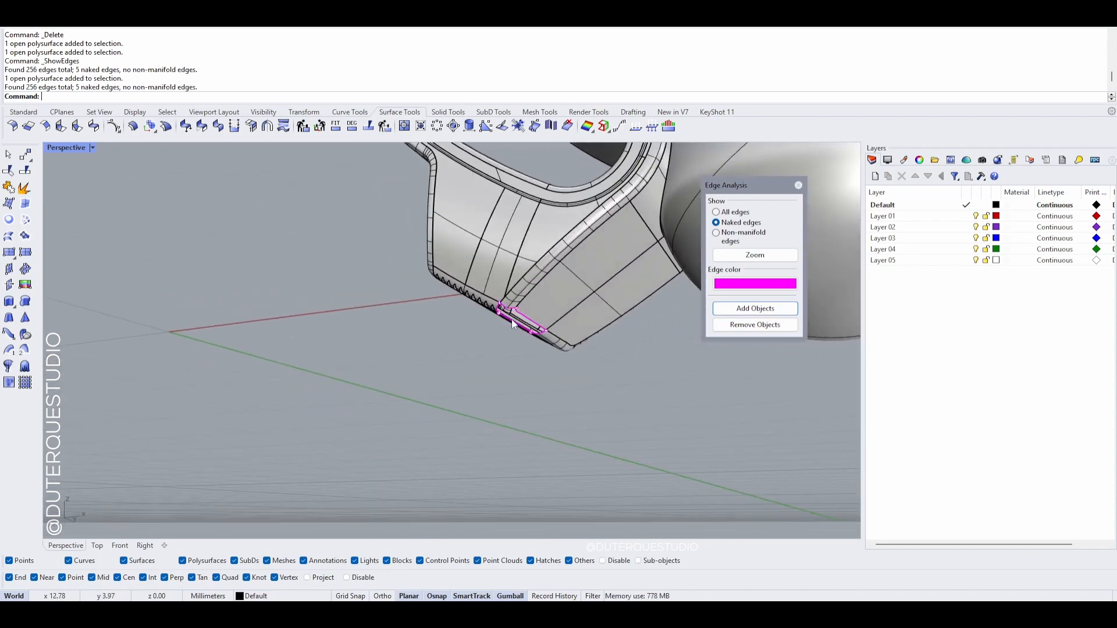
scroll(645, 293, "down", 5)
right_click_drag(645, 293, 501, 386)
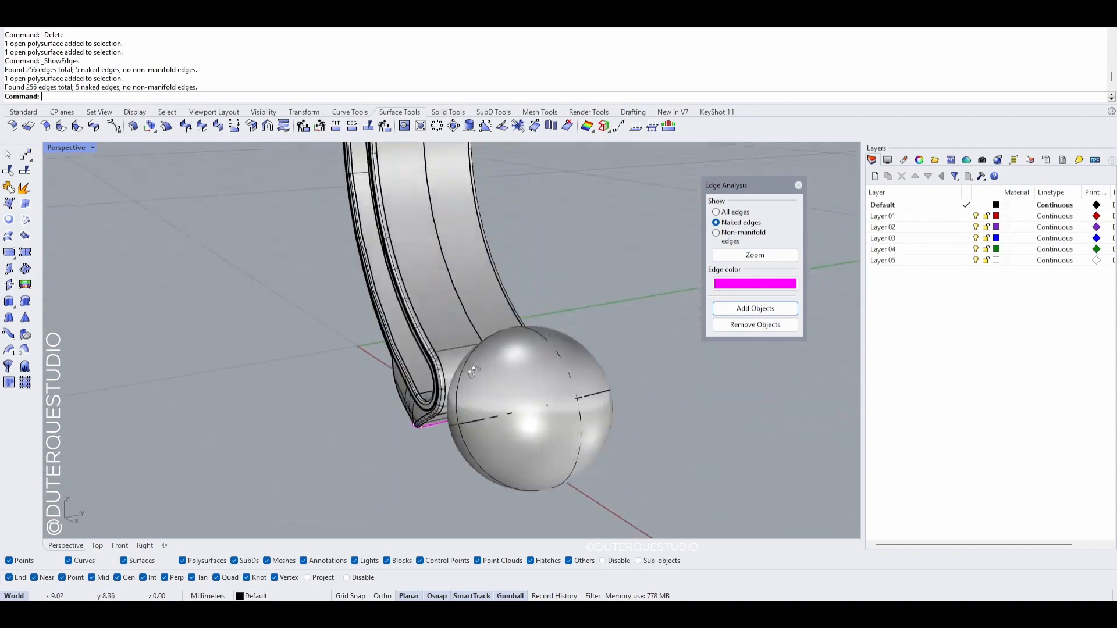
scroll(512, 388, "down", 6)
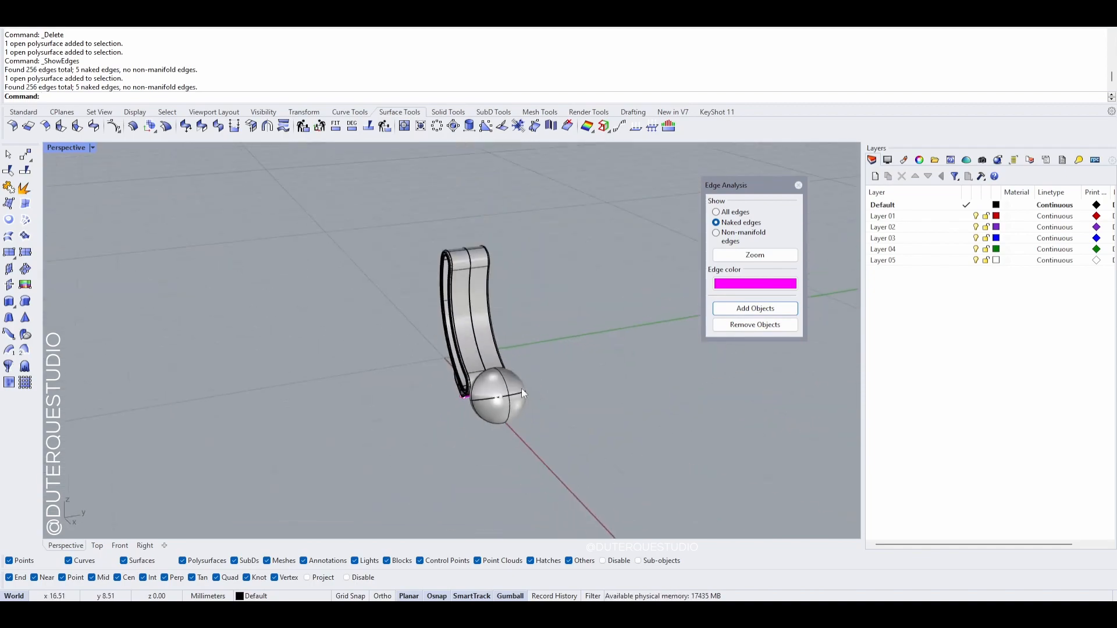
- Use the edge analysis zoom to frame all naked edges and inspect the gap at the base
left_click(755, 255)
scroll(402, 414, "down", 8)
right_click_drag(412, 406, 340, 425)
scroll(459, 342, "up", 6)
scroll(460, 345, "down", 8)
right_click_drag(460, 345, 463, 385)
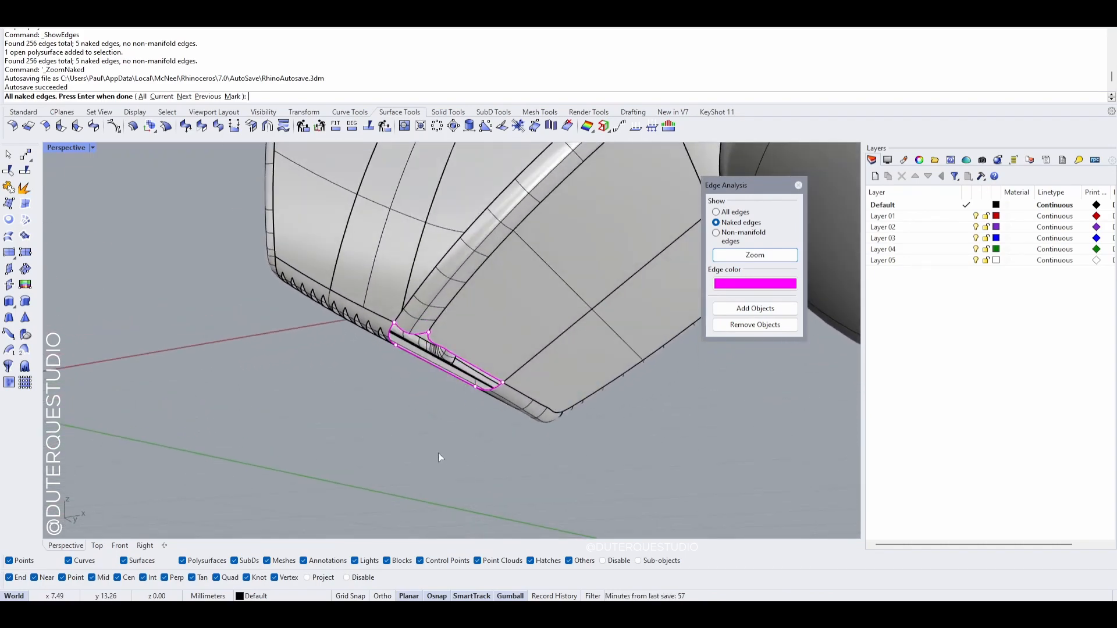
key("Return")
- Begin a Sweep2 with ChainEdges, using the gap's long edge along the flat side face as the first rail
type("Sweep2")
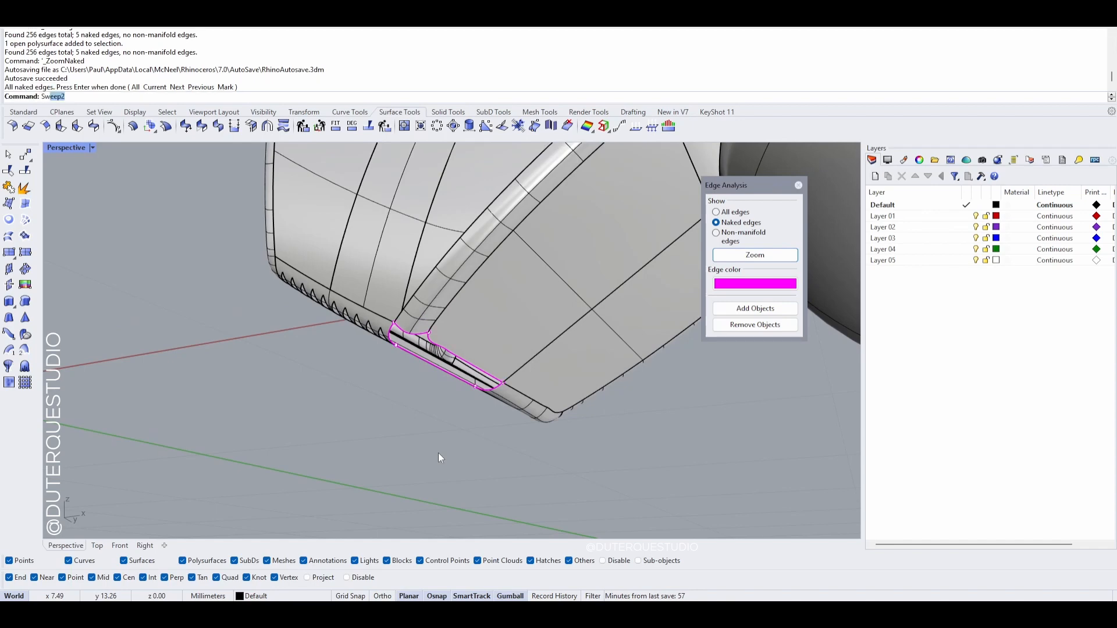
key("Return")
scroll(457, 402, "up", 6)
right_click_drag(457, 402, 435, 345)
left_click(77, 96)
right_click_drag(416, 278, 468, 346)
left_click(489, 308)
key("Return")
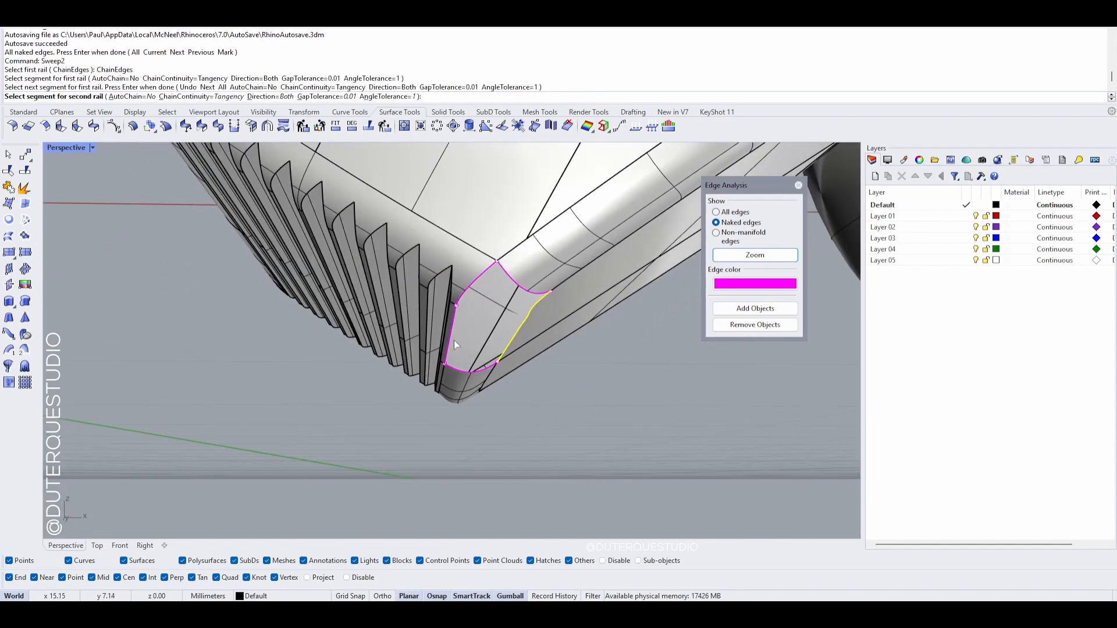
- Finish the Sweep2 with the two edge segments beside the ridges as second rail and both end edges as shapes, using position continuity
left_click(461, 310)
left_click(464, 300)
key("Return")
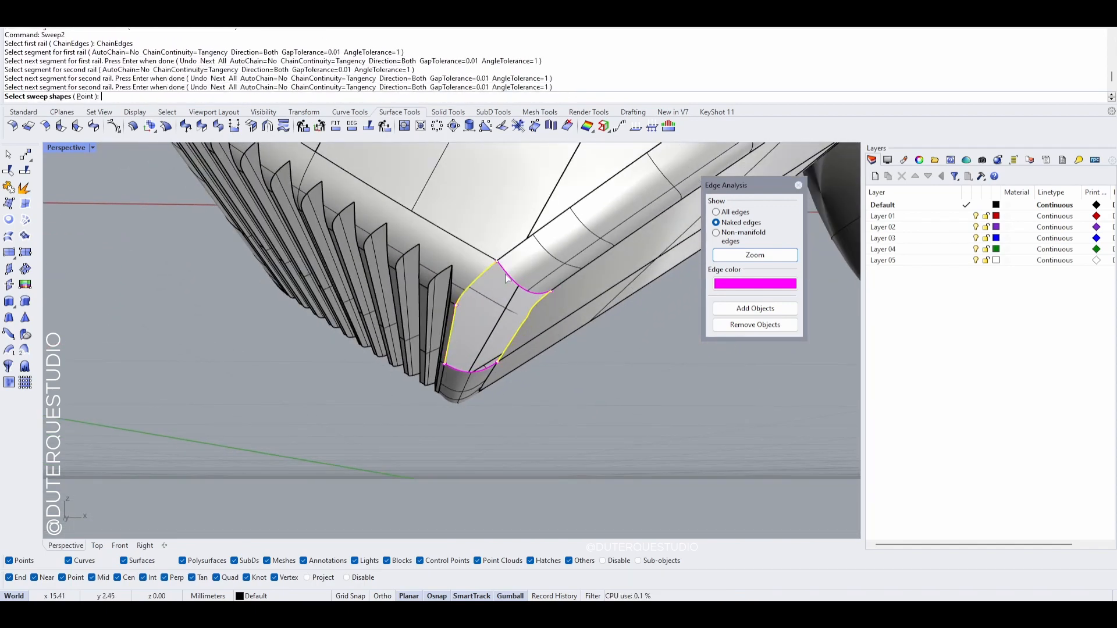
left_click(499, 278)
left_click(473, 377)
key("Return")
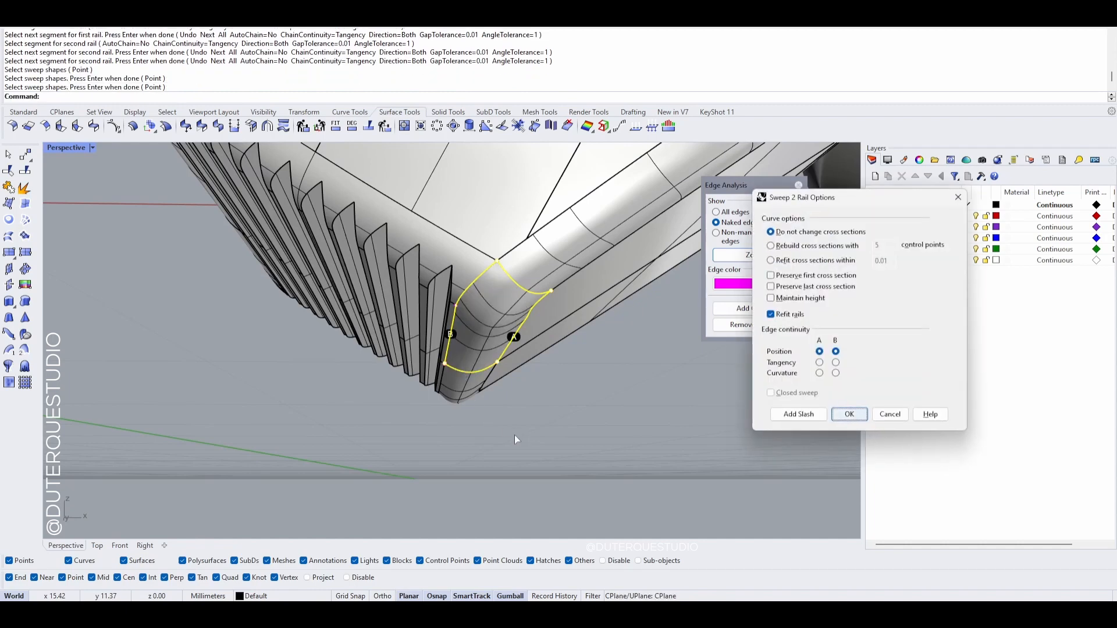
key("Return")
- Join the new swept surface to the main polysurface
right_click_drag(514, 435, 502, 347)
left_click(500, 340)
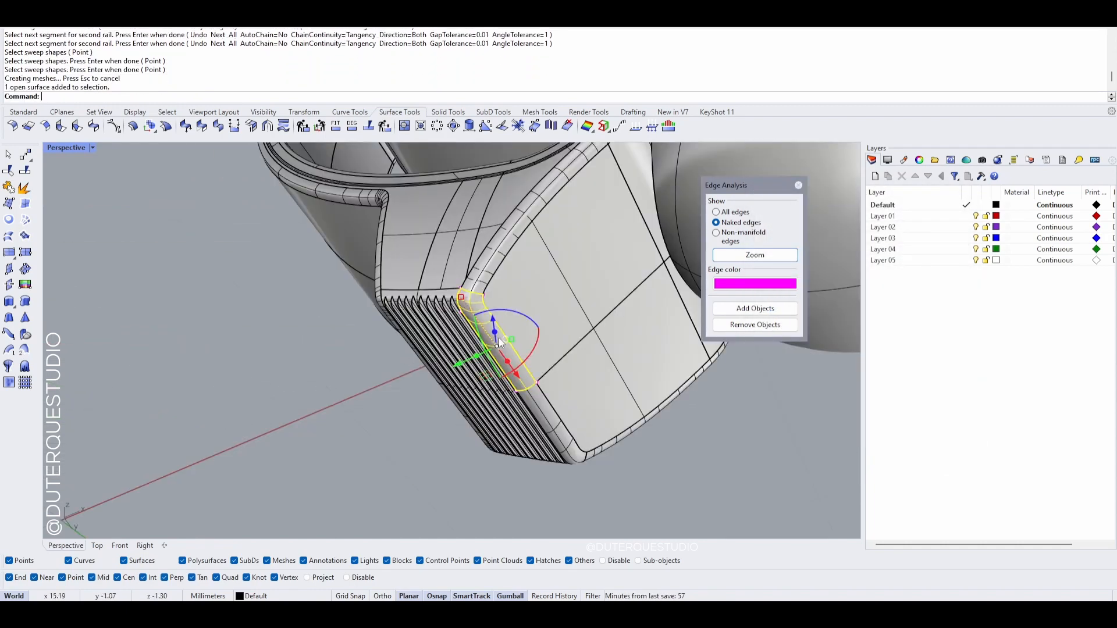
left_click(538, 283, "shift")
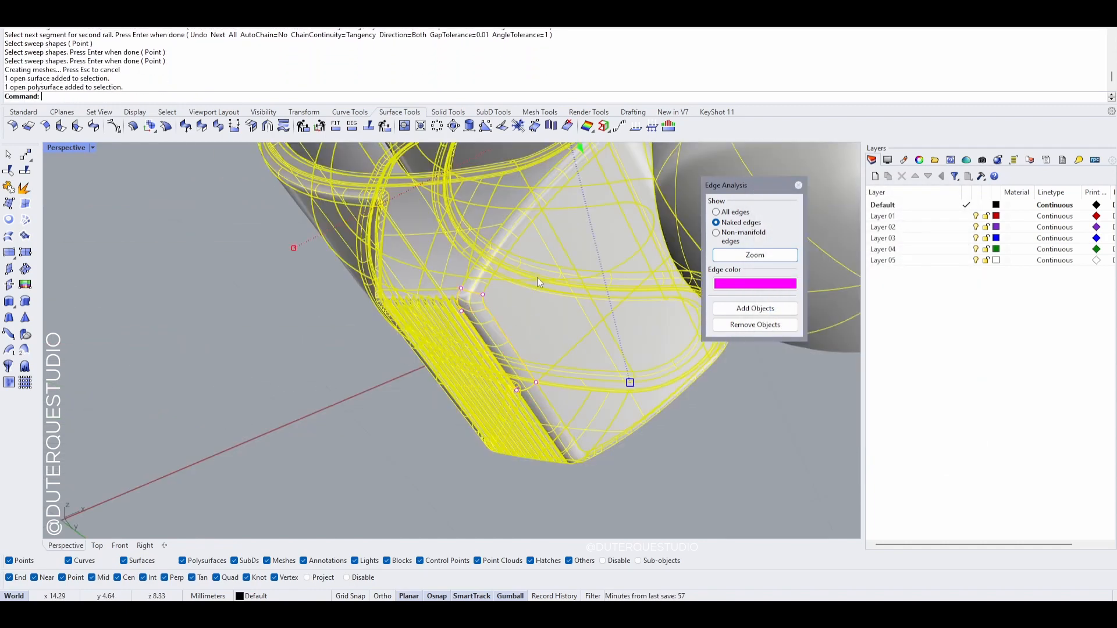
left_click(8, 188)
left_click(190, 346)
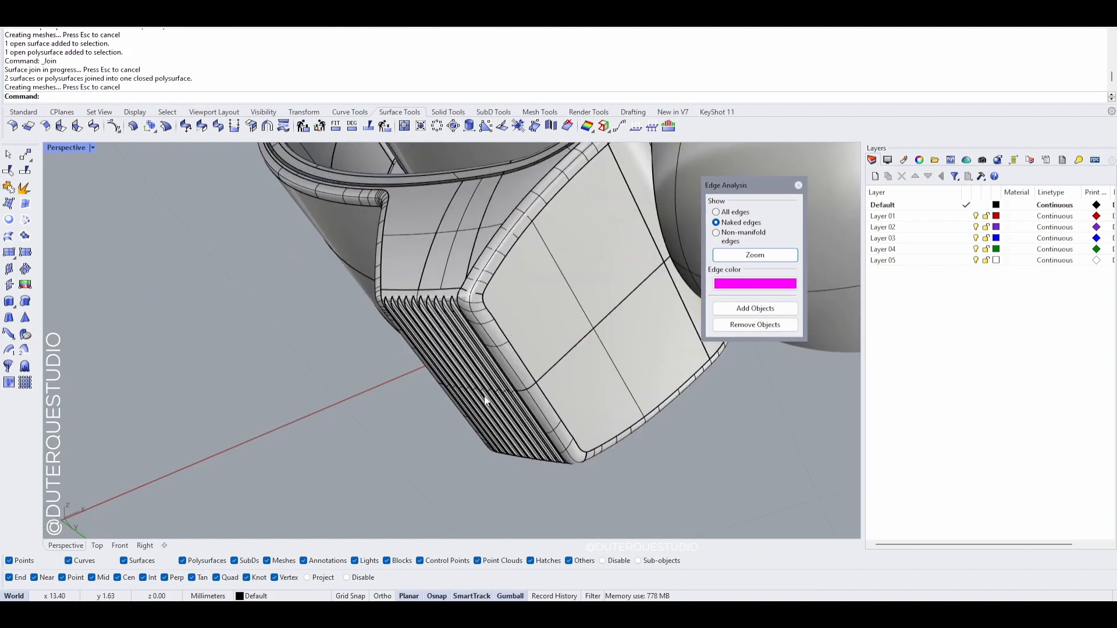
- Inspect the repaired base from several sides and select the polysurface to check whether it is closed
scroll(504, 344, "down", 6)
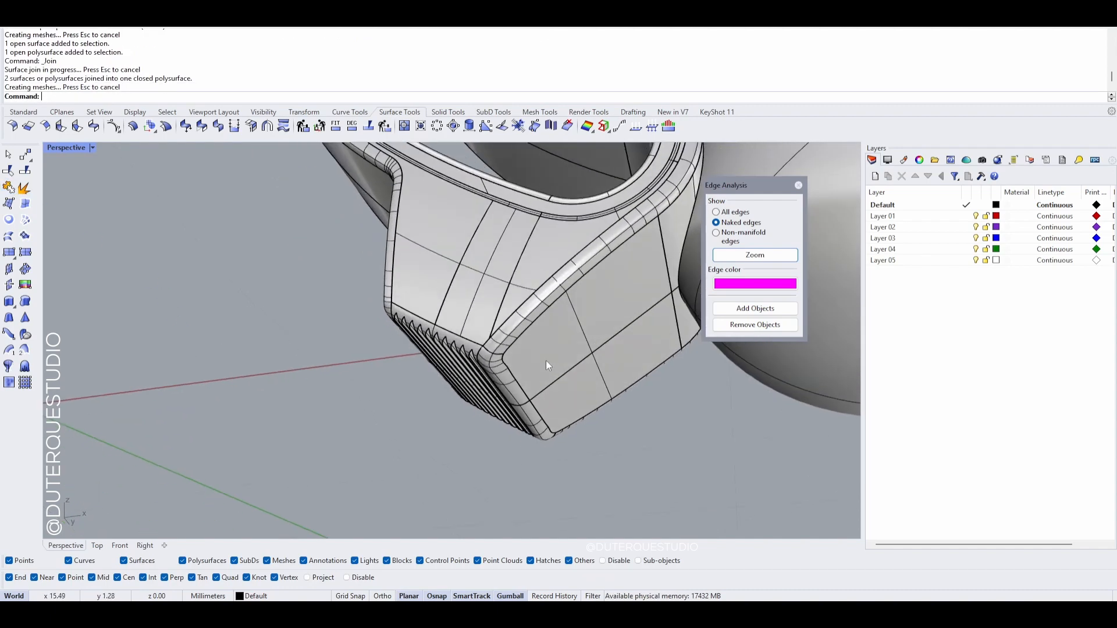
left_click(595, 351)
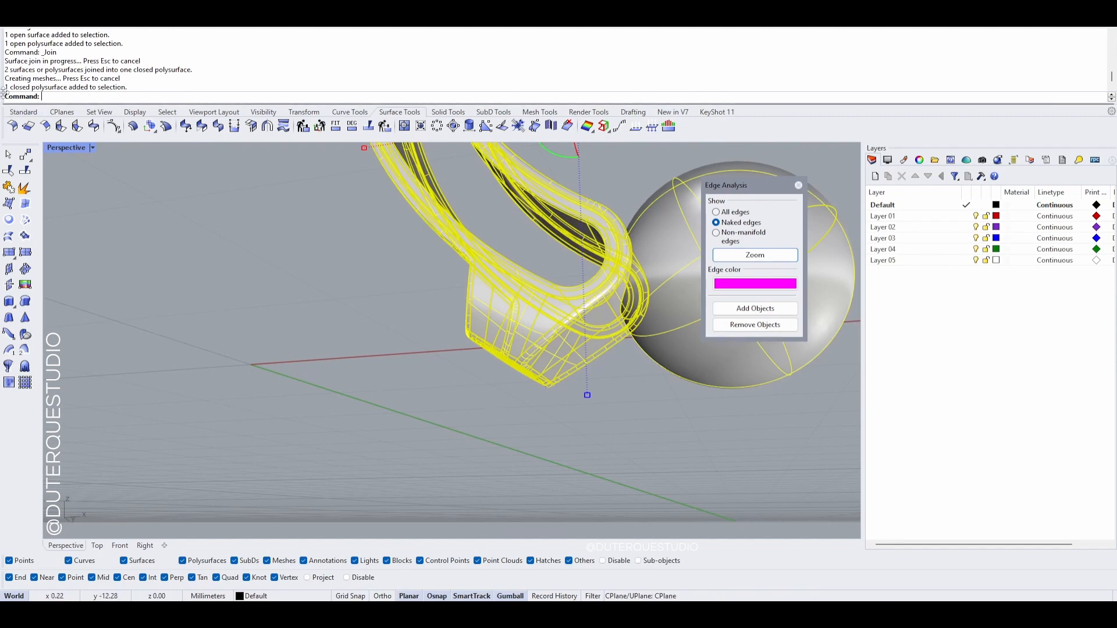
left_click(331, 269)
right_click_drag(330, 269, 540, 349)
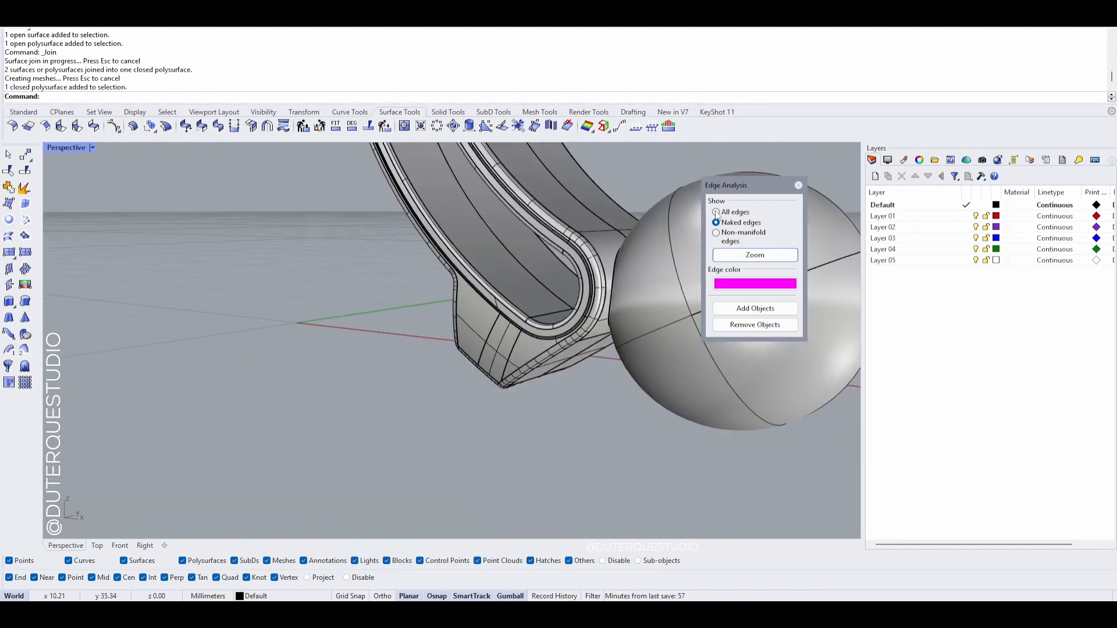
left_click(591, 274)
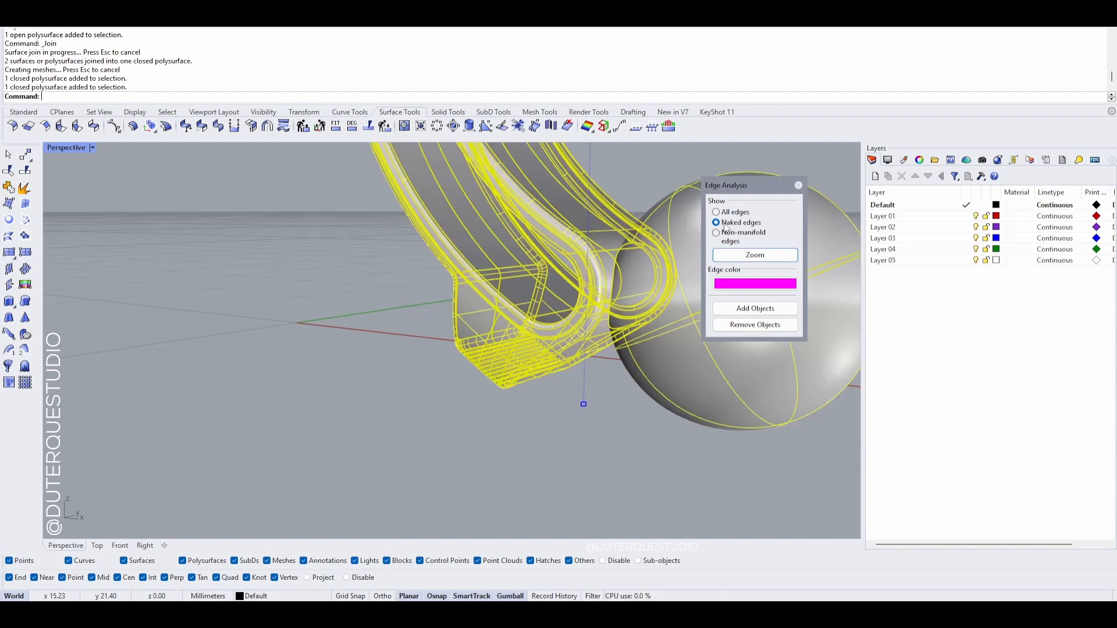
left_click_drag(743, 183, 751, 192)
scroll(434, 373, "down", 4)
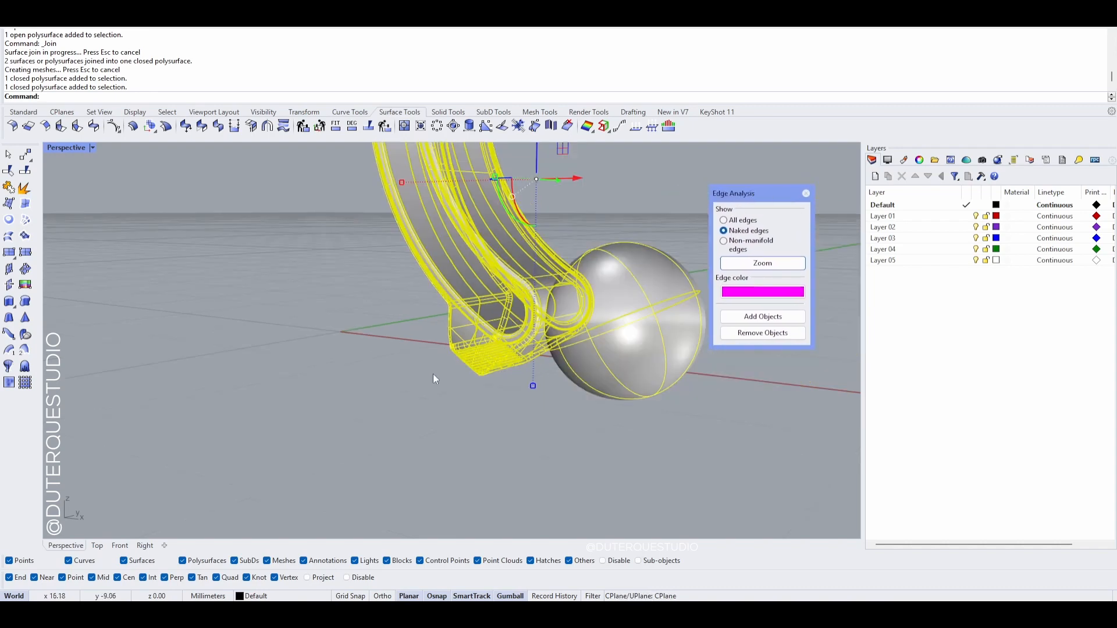
right_click_drag(536, 426, 522, 388)
left_click(429, 425)
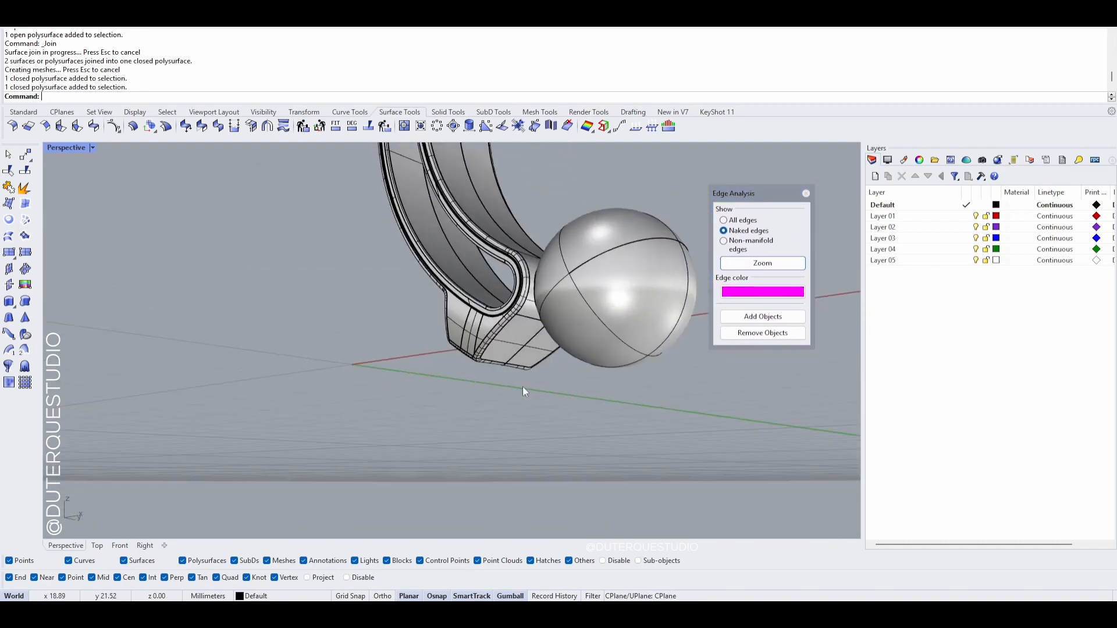
- Check the model for non-manifold edges from several sides, and close the edge analysis
left_click(754, 244)
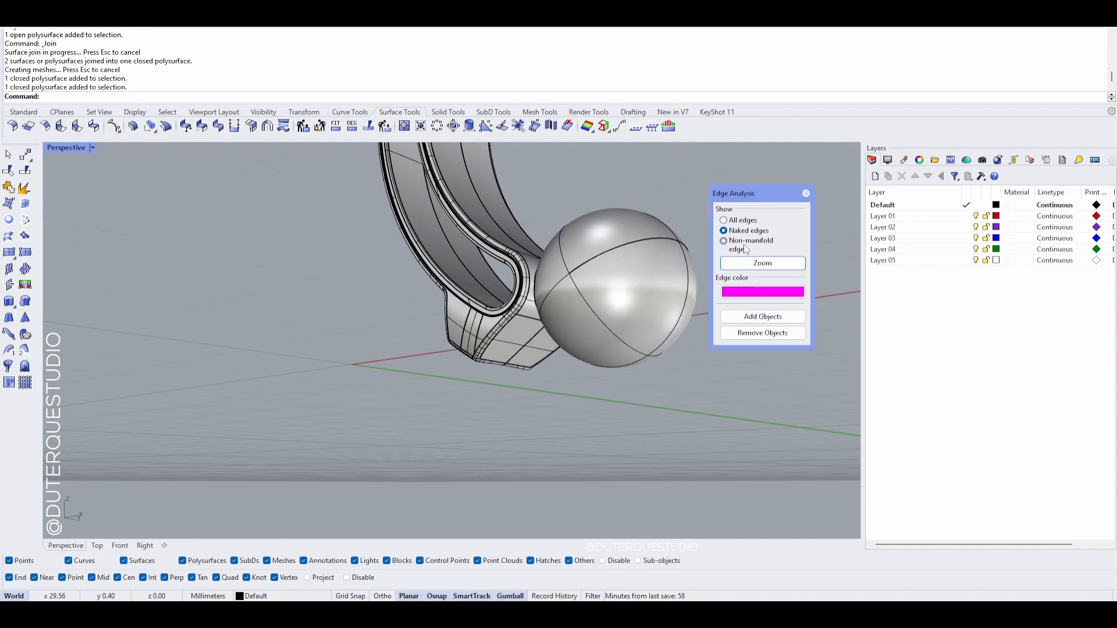
right_click_drag(617, 254, 608, 435)
left_click(737, 244)
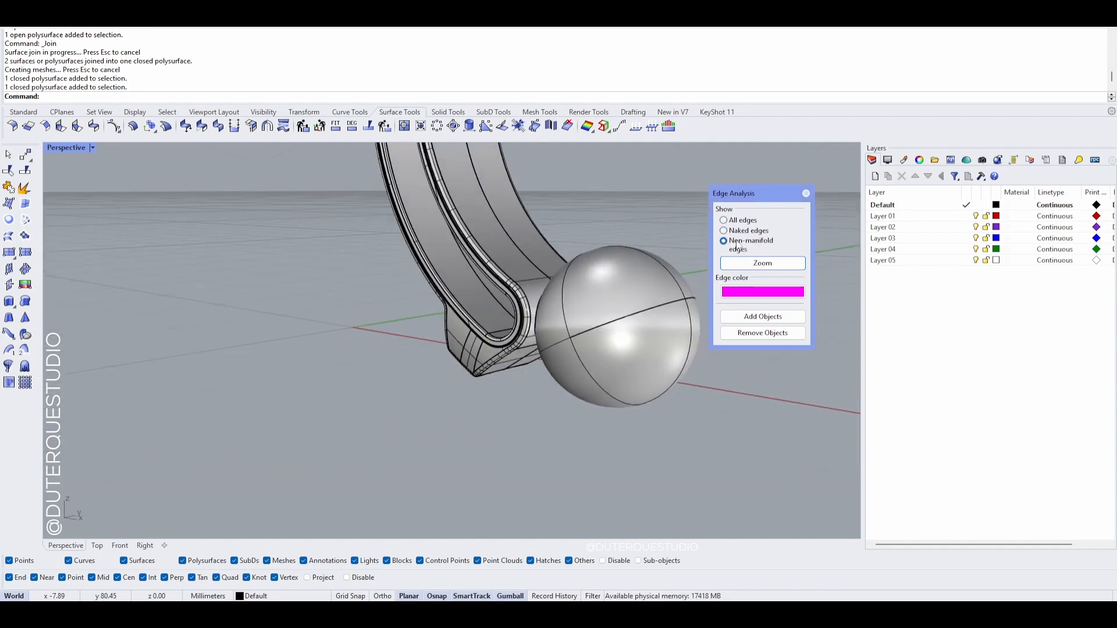
right_click_drag(582, 396, 672, 268)
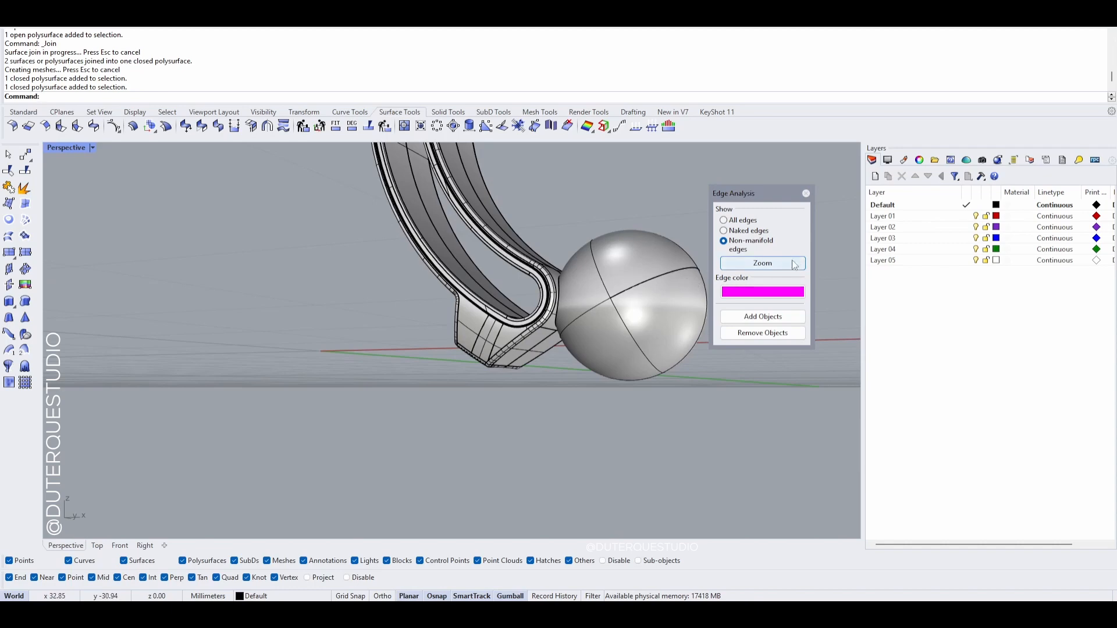
right_click_drag(564, 337, 543, 389)
scroll(627, 374, "down", 8)
left_click(597, 388)
left_click(626, 378)
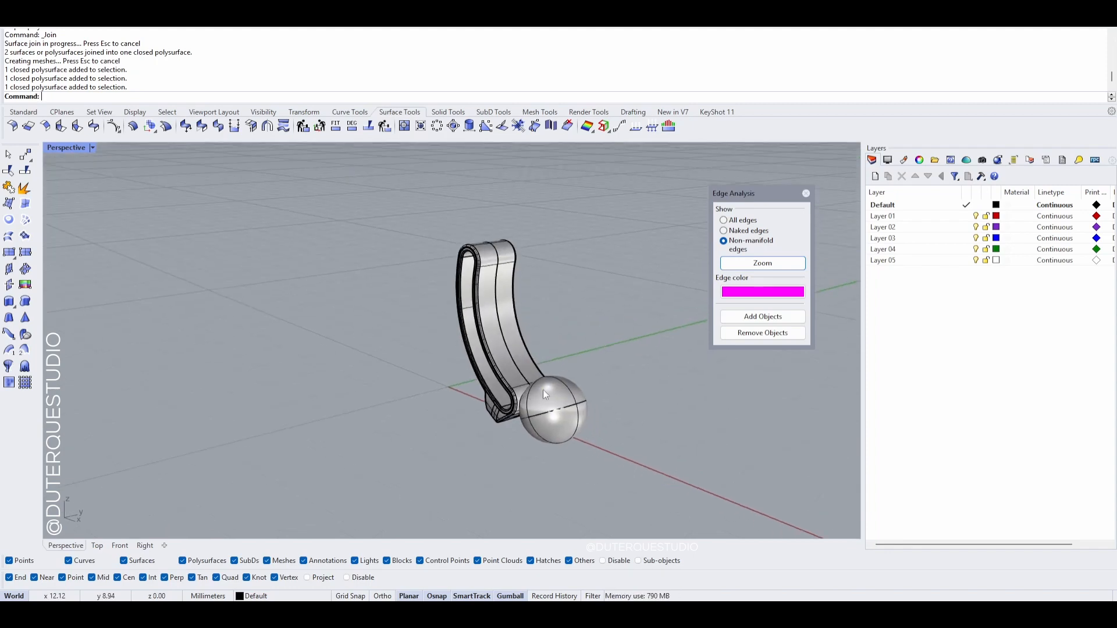
left_click(806, 194)
- Start an export with origin for the polysurface, snapping the insertion base point to an endpoint on the underside's edge
right_click_drag(710, 339, 651, 287)
left_click(16, 26)
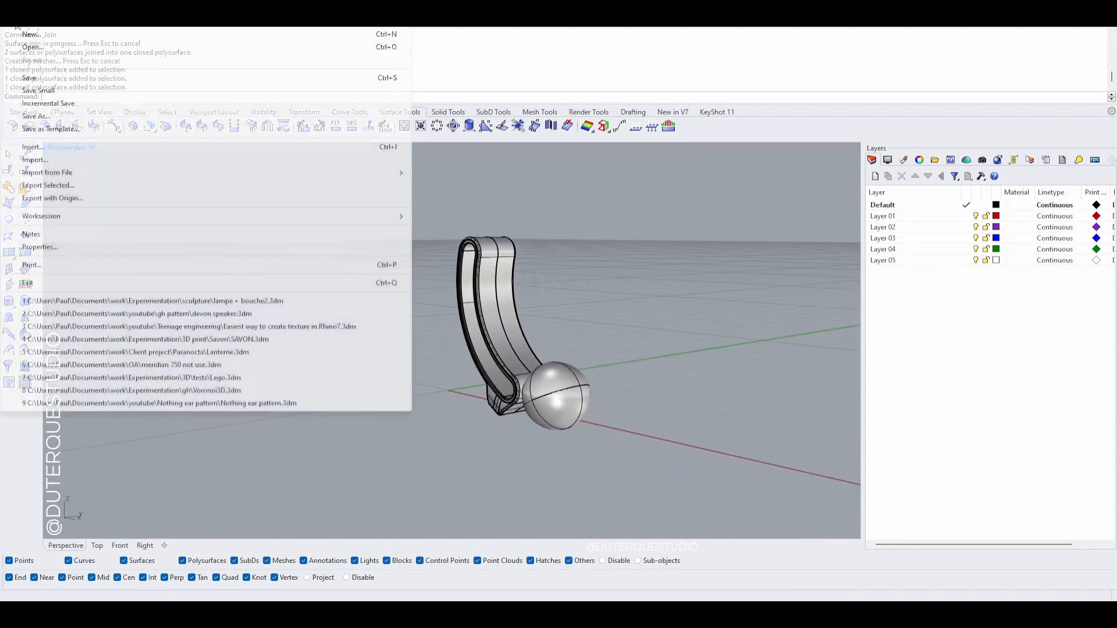
left_click(66, 198)
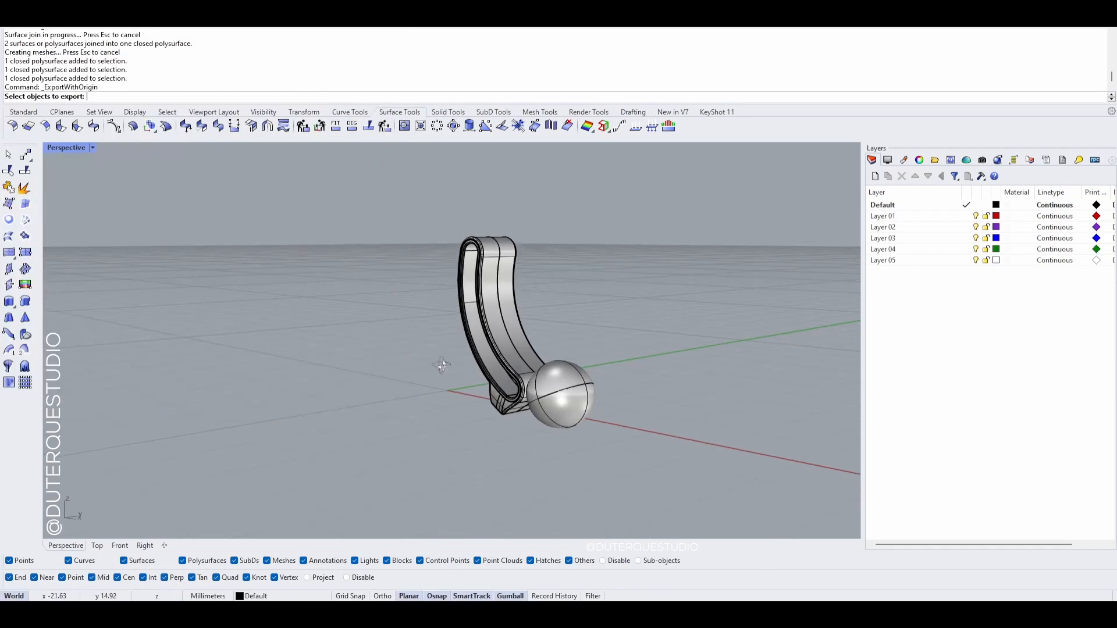
right_click_drag(442, 365, 519, 356)
left_click(520, 356)
key("Return")
scroll(526, 417, "up", 8)
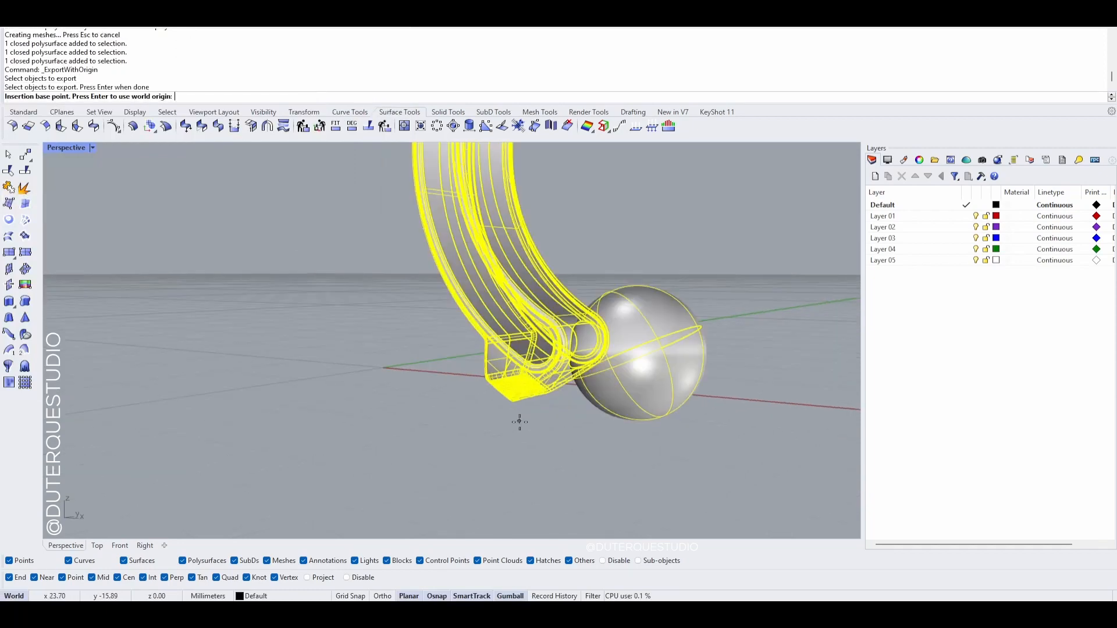
right_click_drag(531, 417, 532, 421)
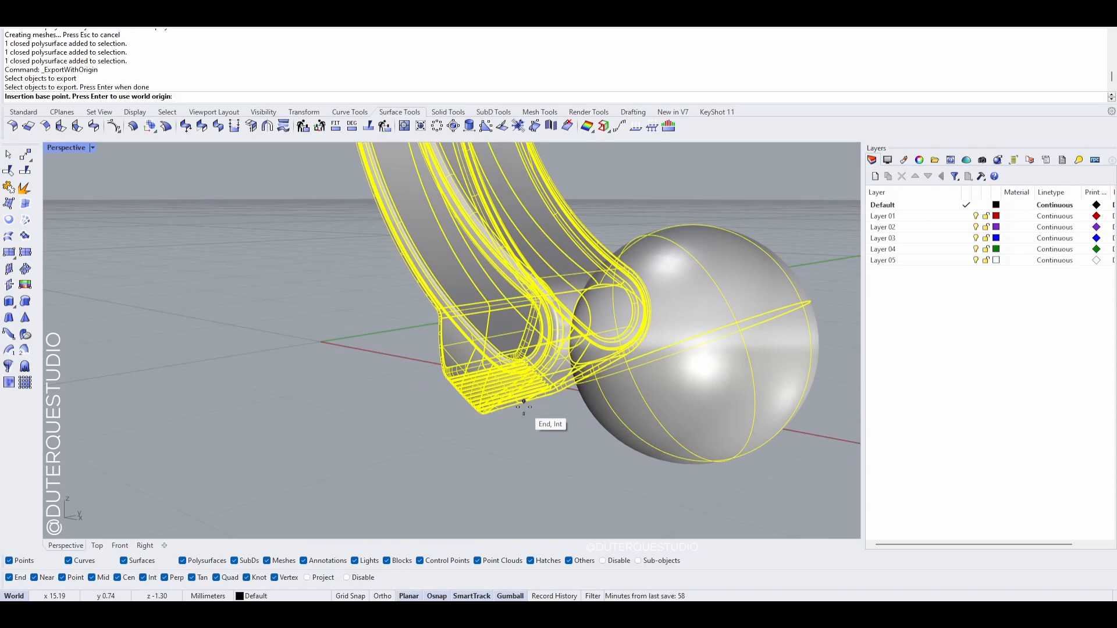
left_click(523, 406)
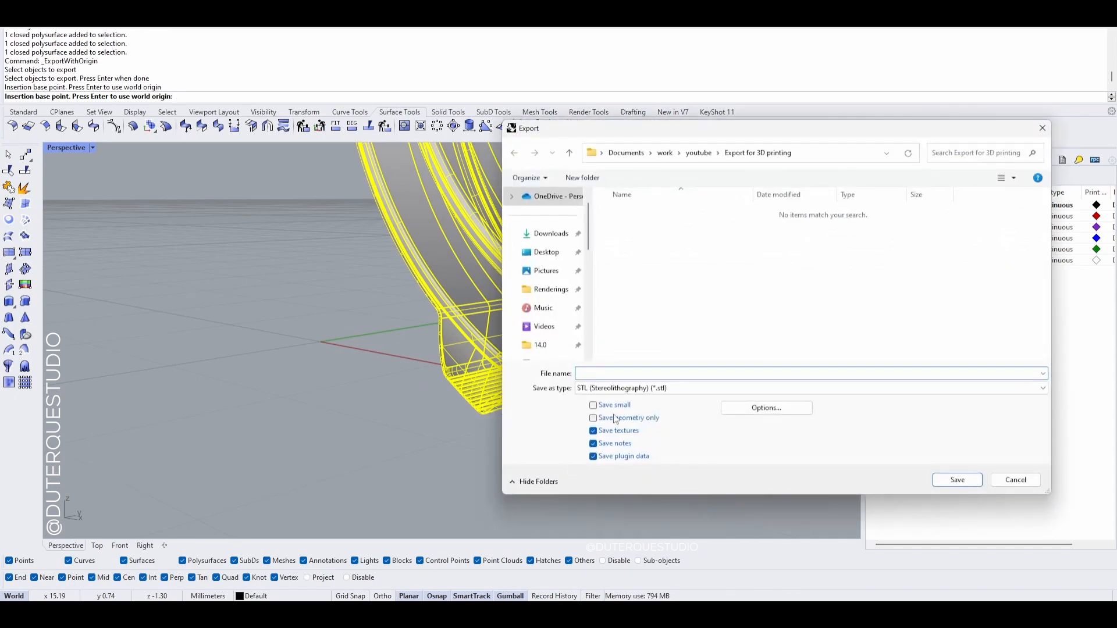
left_click(619, 388)
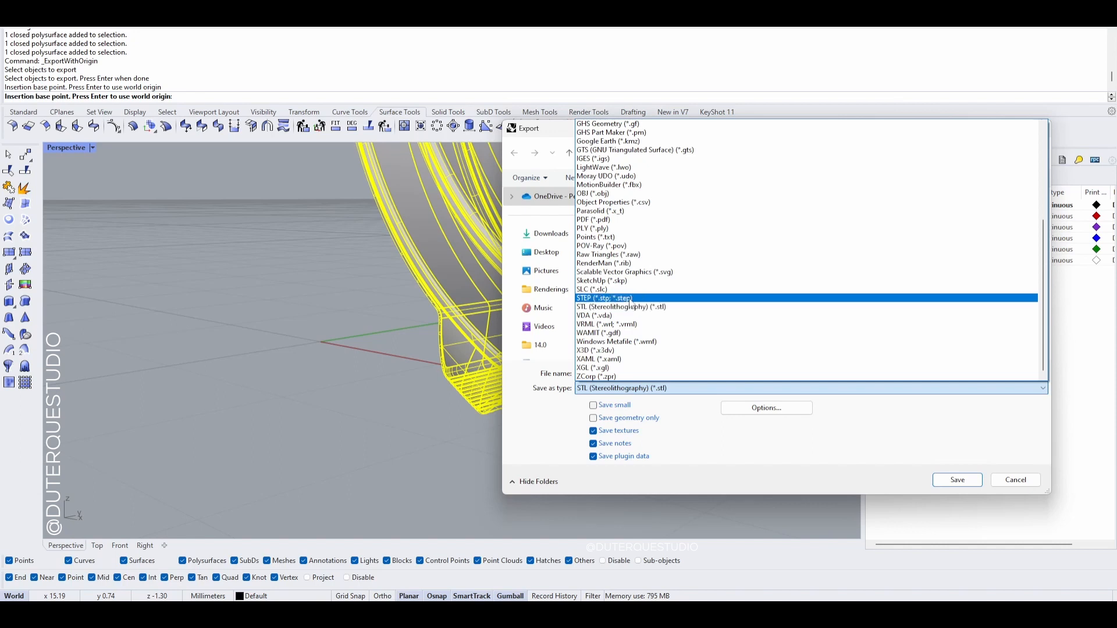
left_click(633, 299)
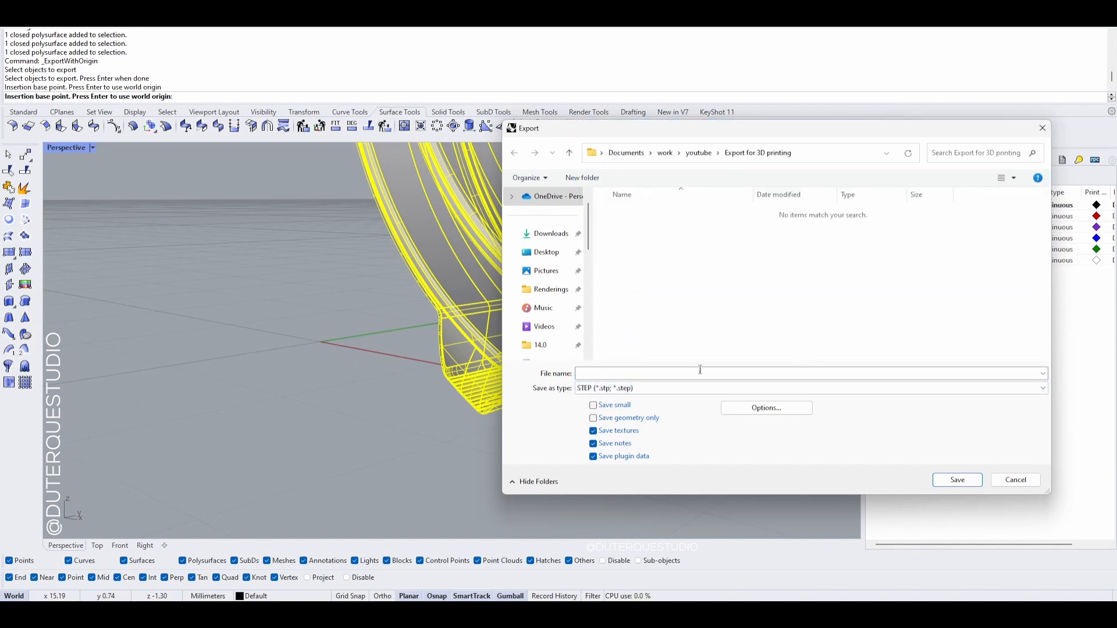
left_click(672, 390)
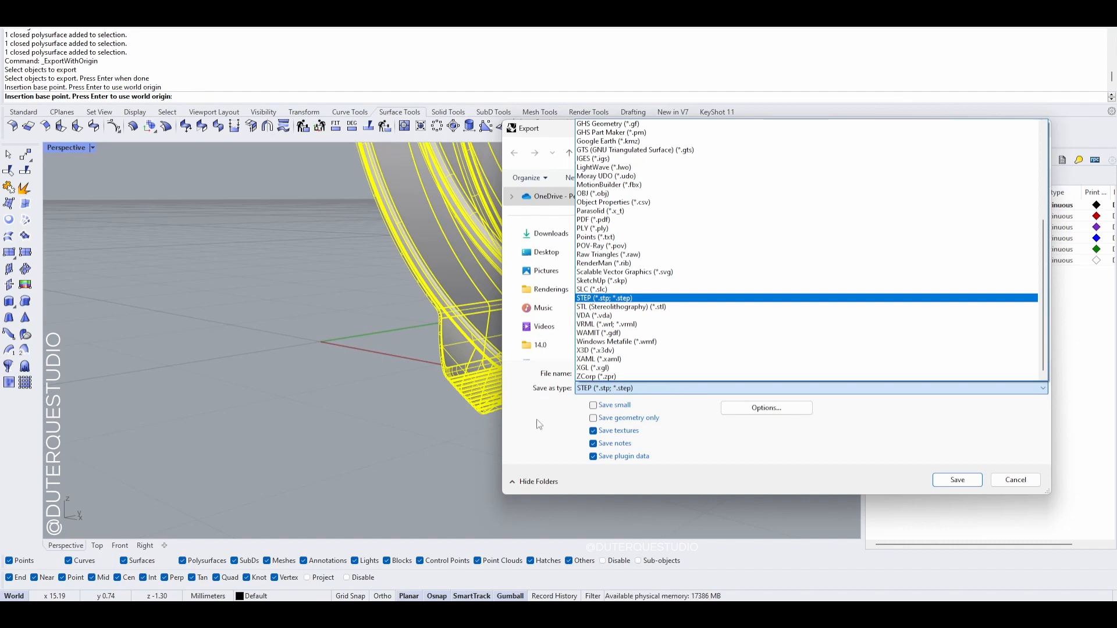
left_click(594, 309)
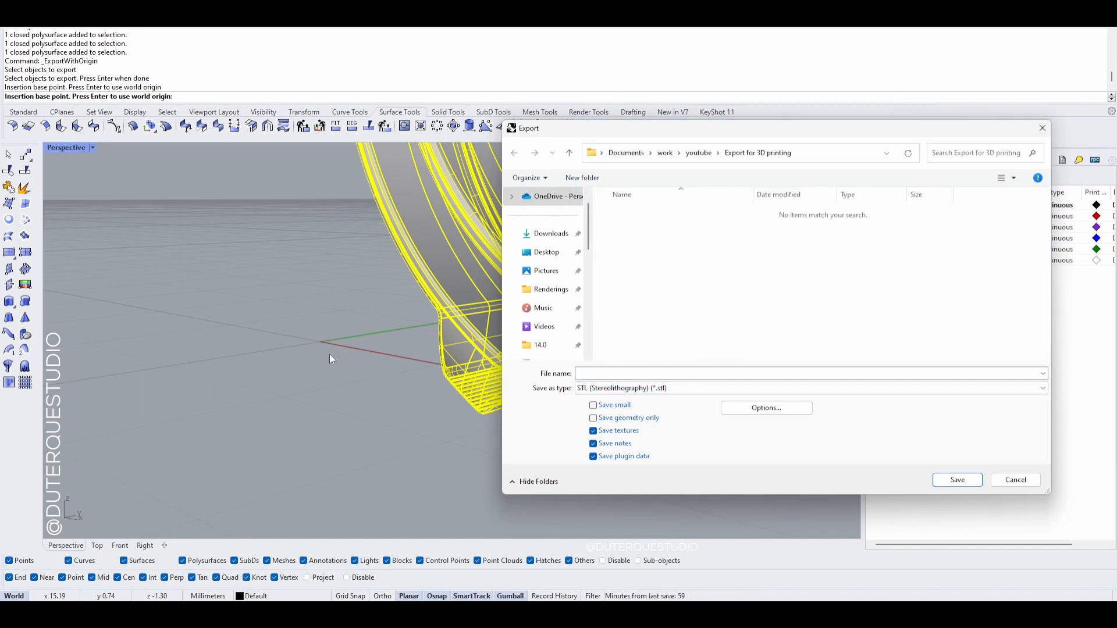
- Name the STL export Piece1 and save it in the Export for 3D printing folder
left_click(651, 378)
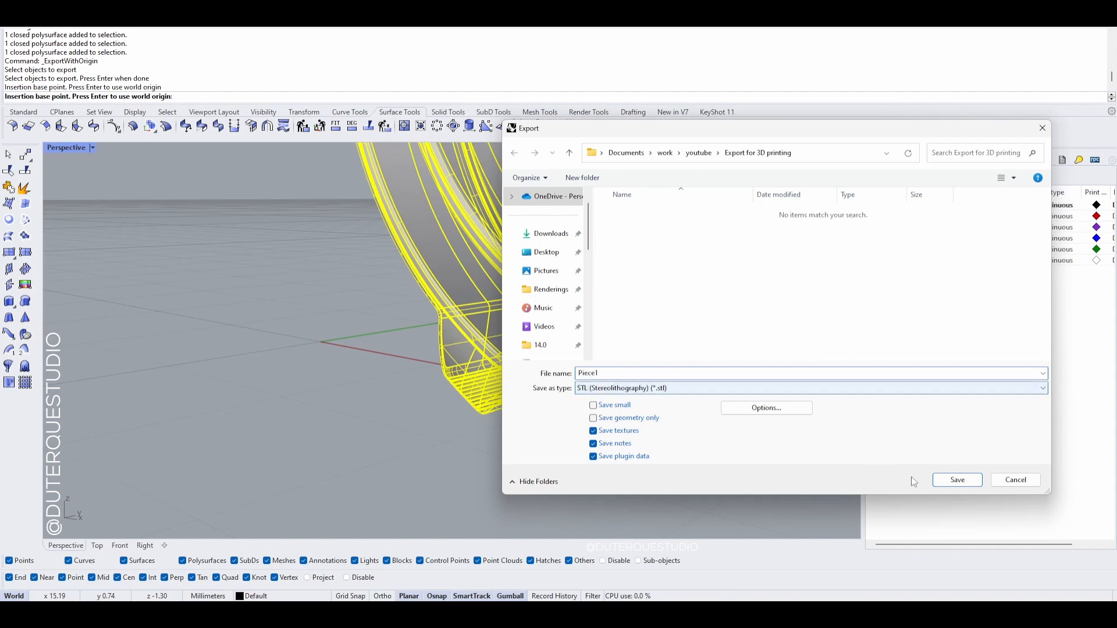
left_click(958, 480)
key("Return")
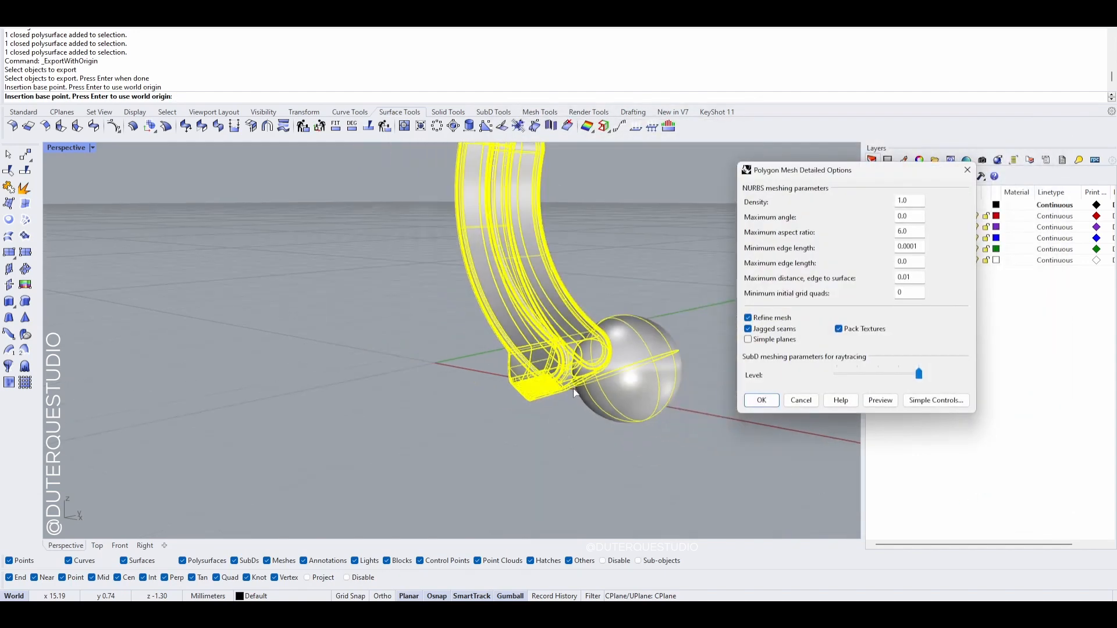
- Preview and inspect the mesh at the highest SubD meshing level, accept it, and finish the export as a binary STL
mouse_move(919, 375)
left_mouse_down()
mouse_move(850, 385)
mouse_move(925, 392)
mouse_move(917, 386)
left_mouse_up()
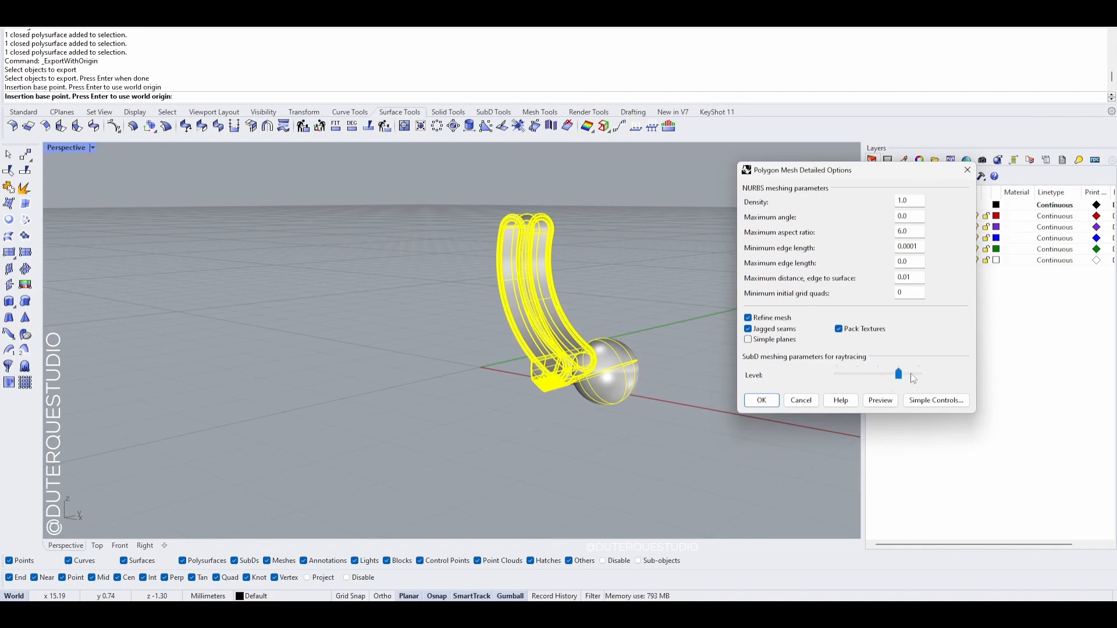
left_click(881, 401)
scroll(558, 425, "up", 6)
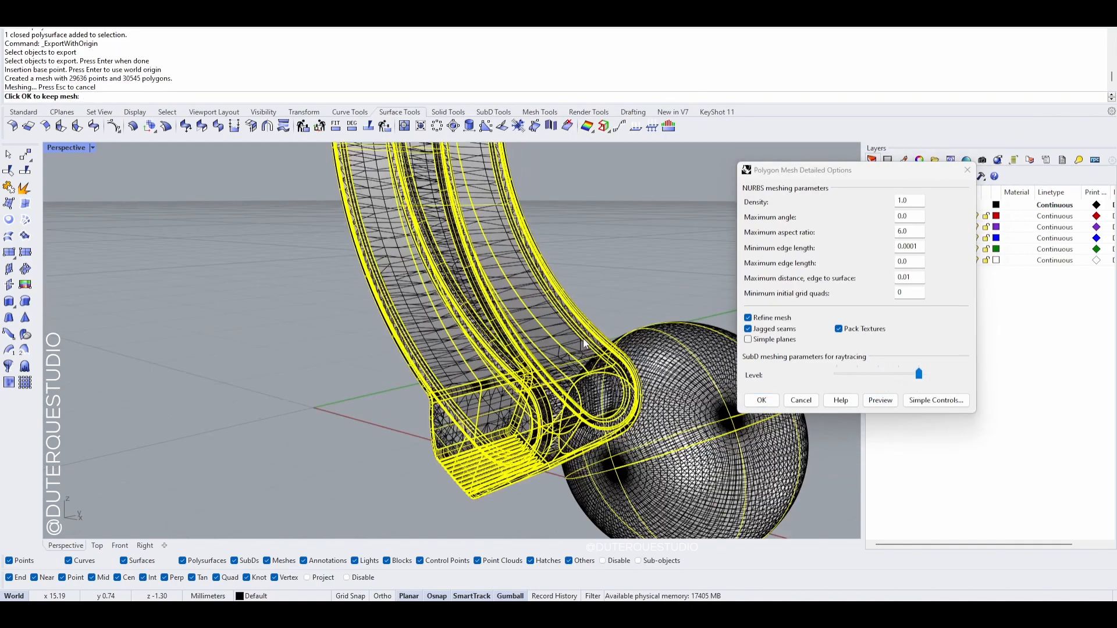
scroll(551, 340, "down", 10)
right_click_drag(558, 349, 596, 414)
scroll(594, 376, "up", 7)
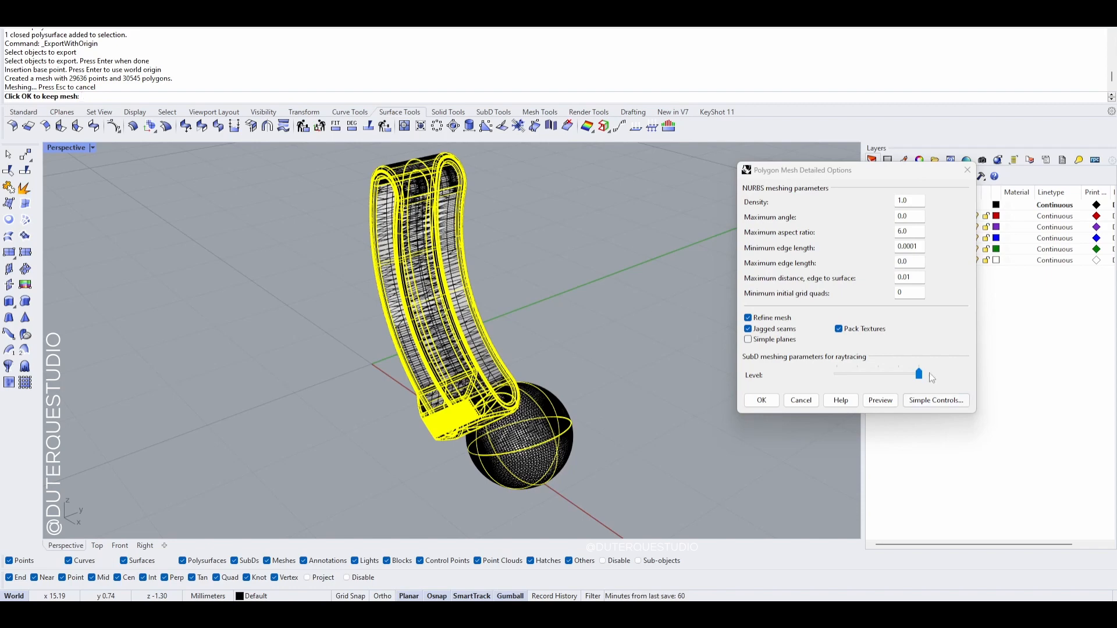
left_click(761, 400)
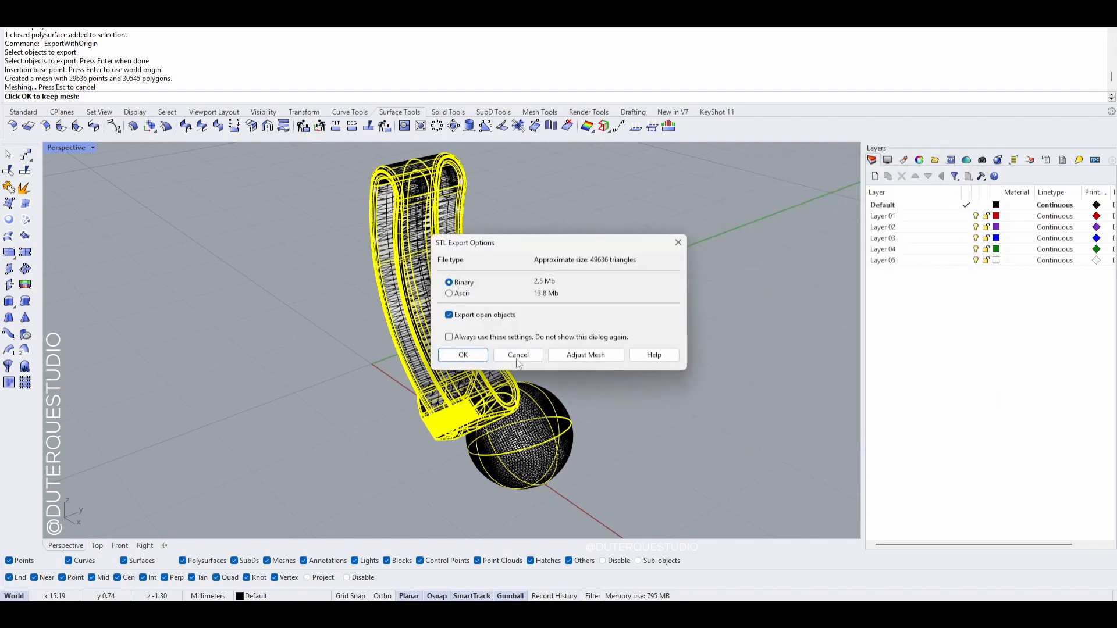
left_click(470, 355)
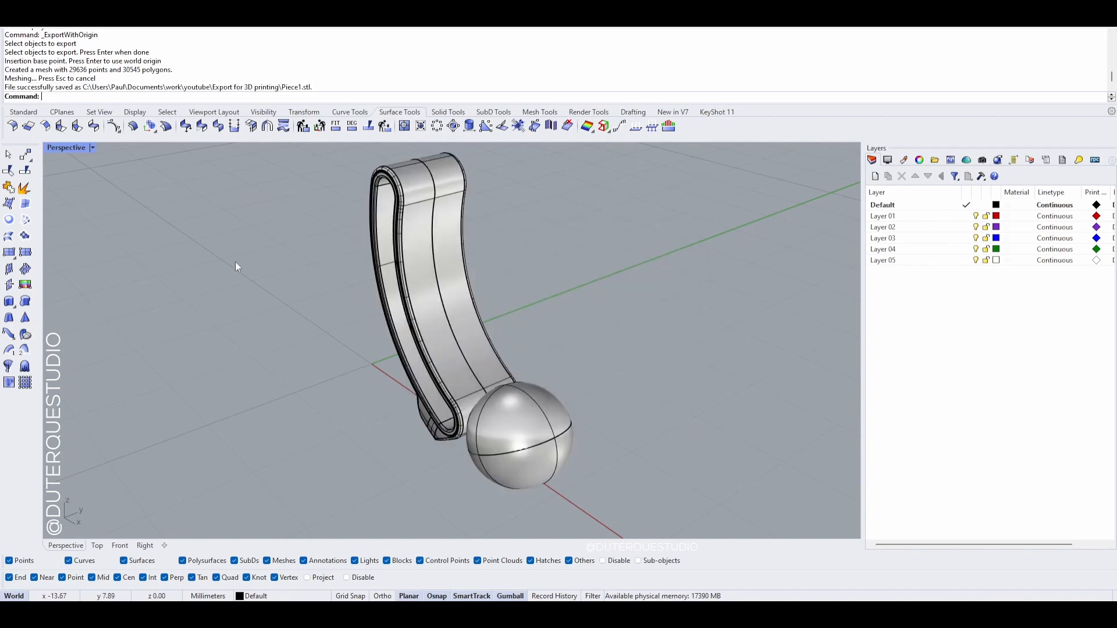
- Start another export with origin for the polysurface, placing the insertion base point on the edge of the base's underside
left_click(6, 27)
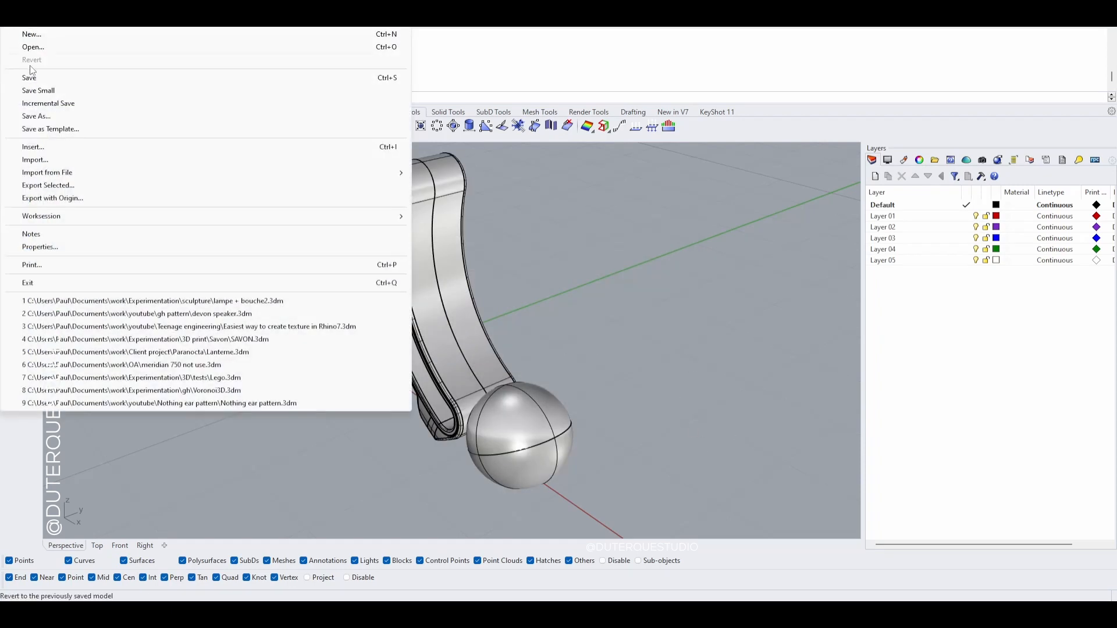
left_click(72, 197)
left_click(458, 417)
key("Return")
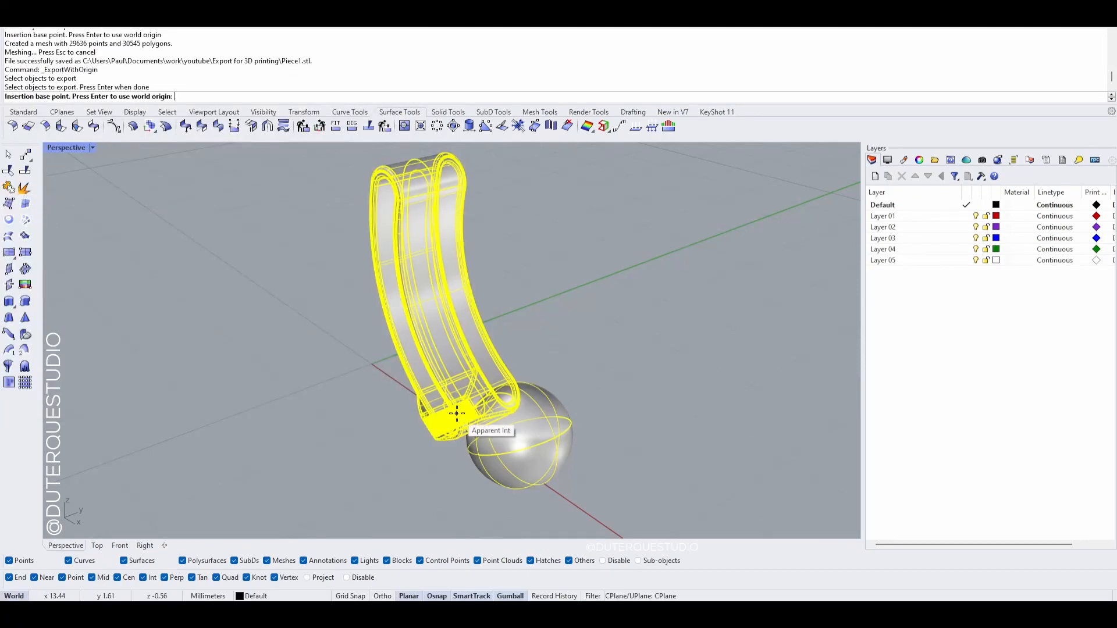
right_click_drag(457, 412, 487, 351)
scroll(483, 395, "up", 7)
left_click(457, 403)
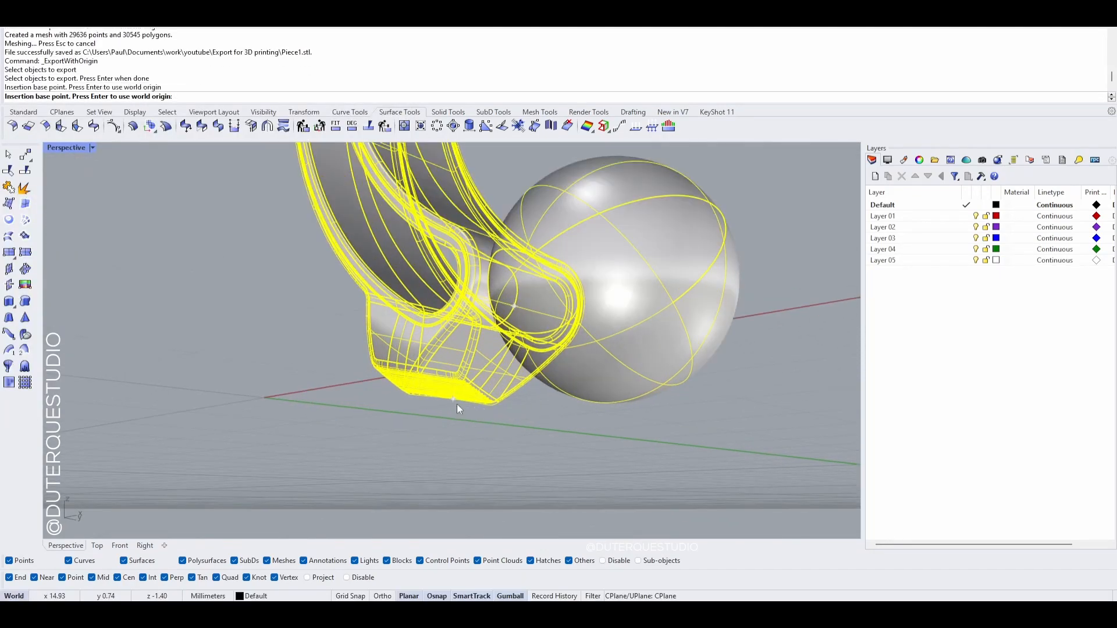
- Export the polysurface in STEP format as Piece1, using the AP203ConfigControlDesign schema with parameter space curves
left_click(694, 395)
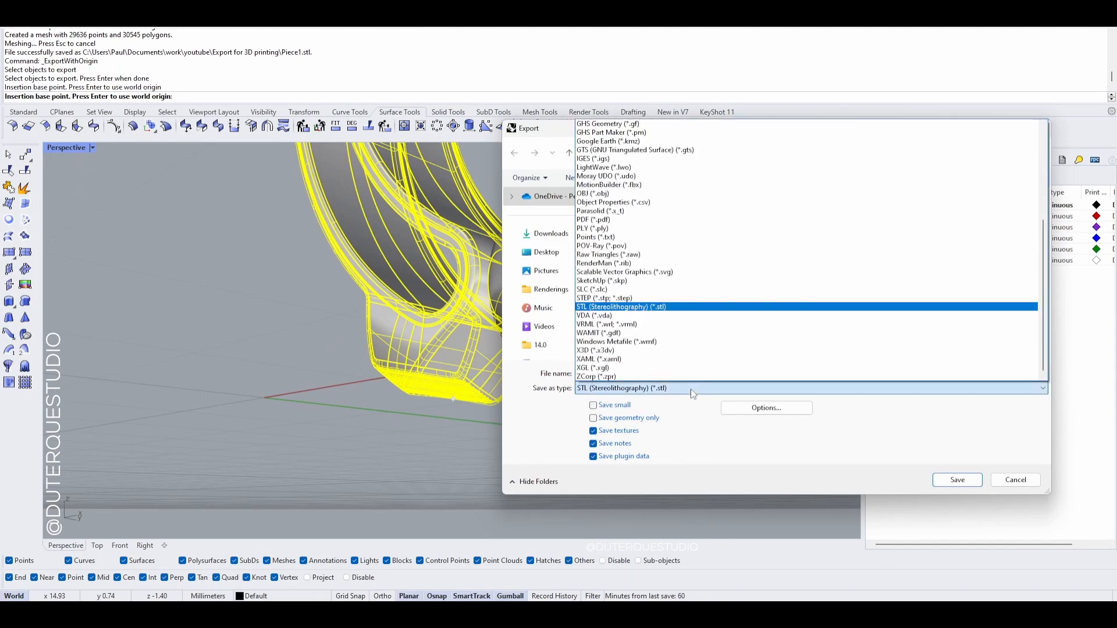
left_click(617, 304)
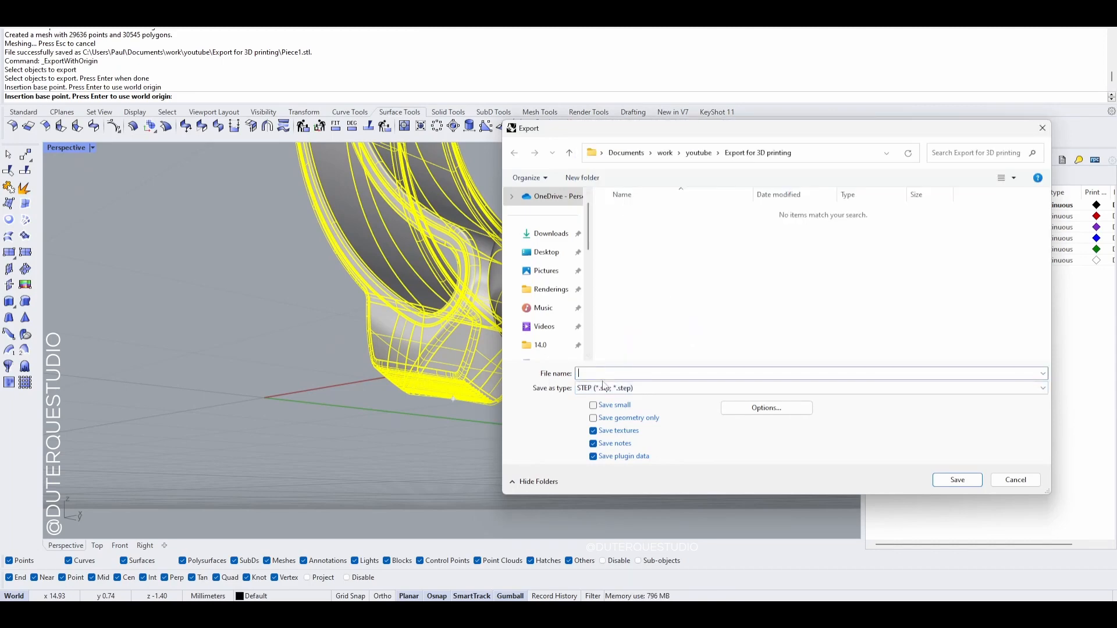
type("Pi")
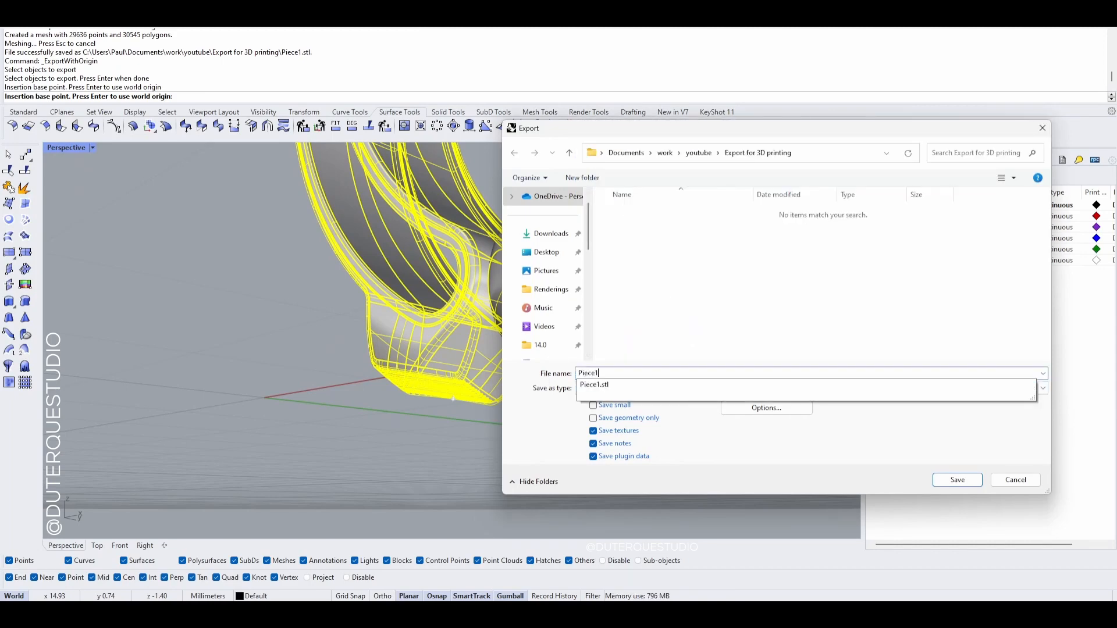
type("ece1")
key("Return")
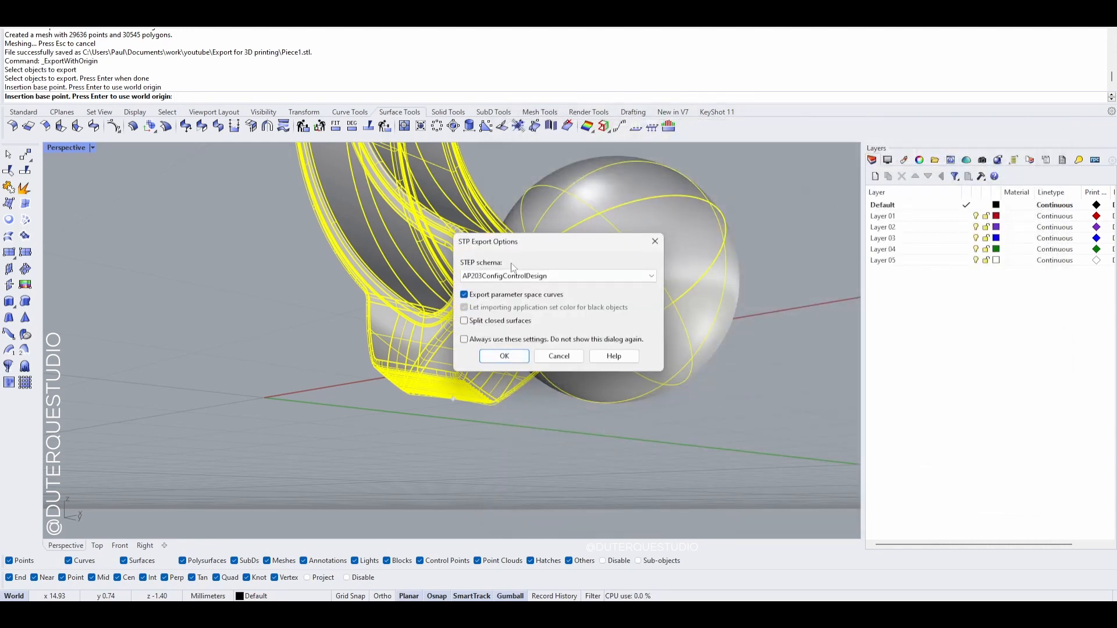
left_click(527, 278)
left_click(526, 282)
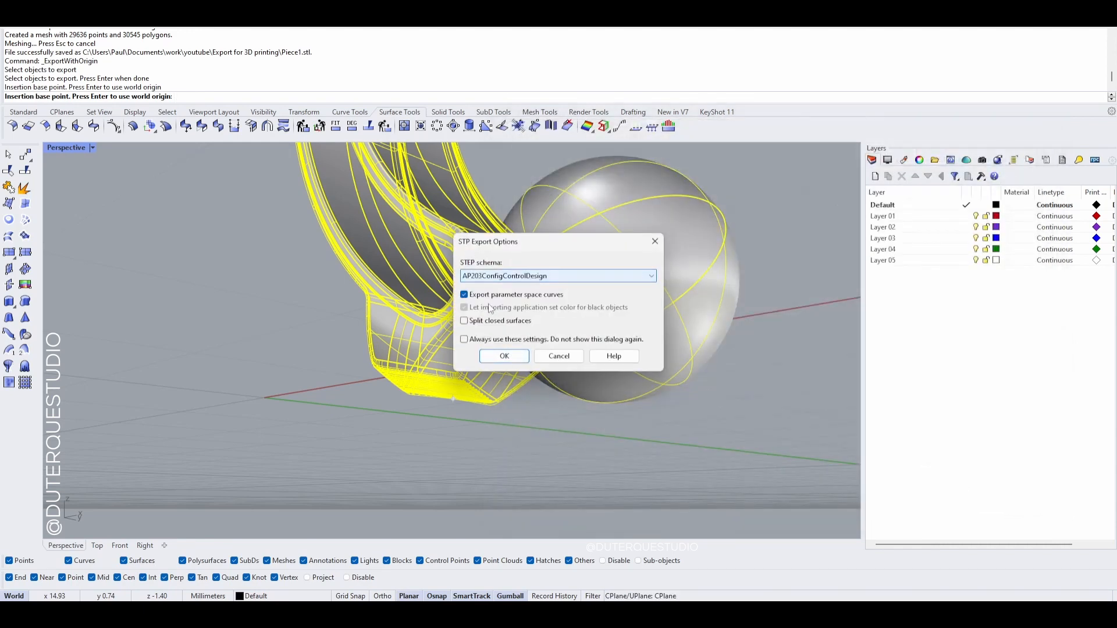
left_click(504, 356)
left_click(780, 341)
scroll(753, 327, "down", 3)
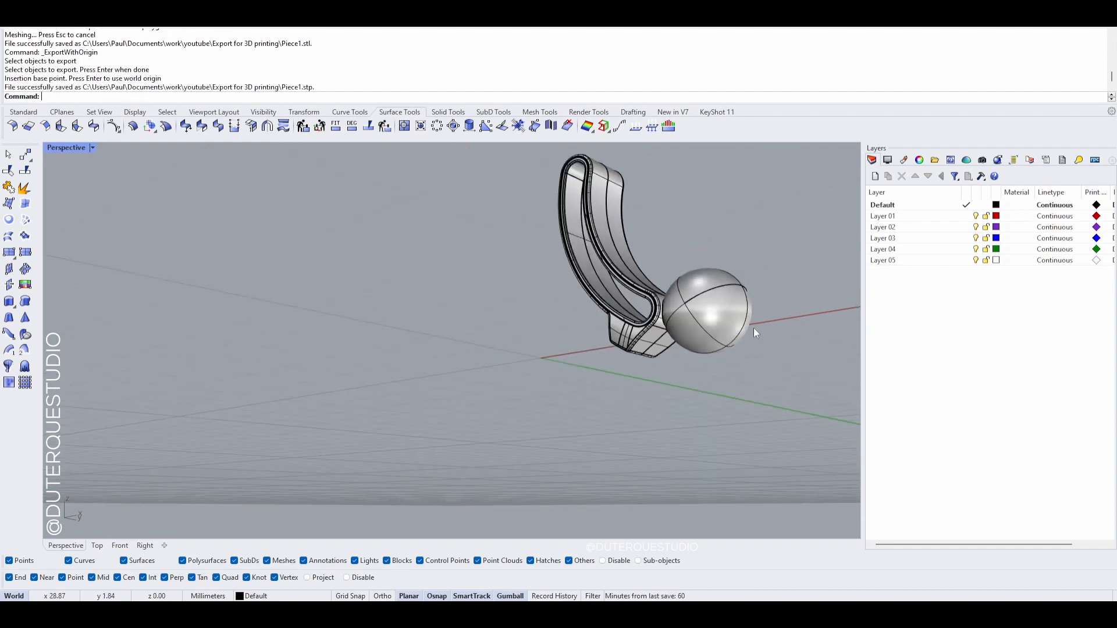
right_click_drag(753, 327, 577, 379)
scroll(584, 379, "up", 3)
scroll(584, 379, "down", 3)
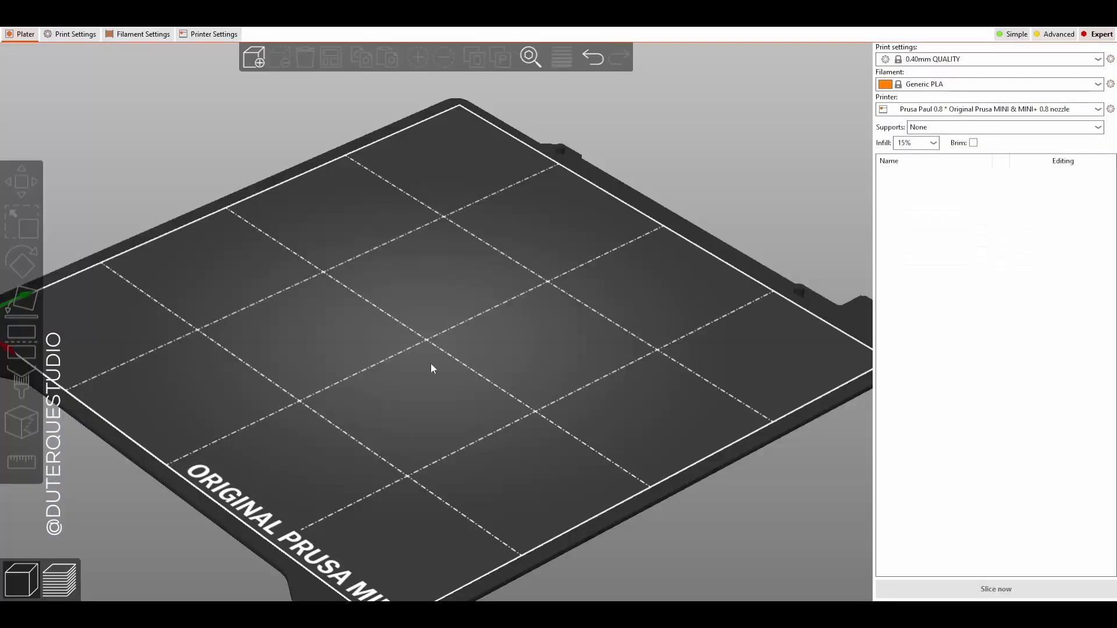
- Switch to PrusaSlicer and import Piece1.stl onto the print bed
left_click_drag(235, 227, 366, 358)
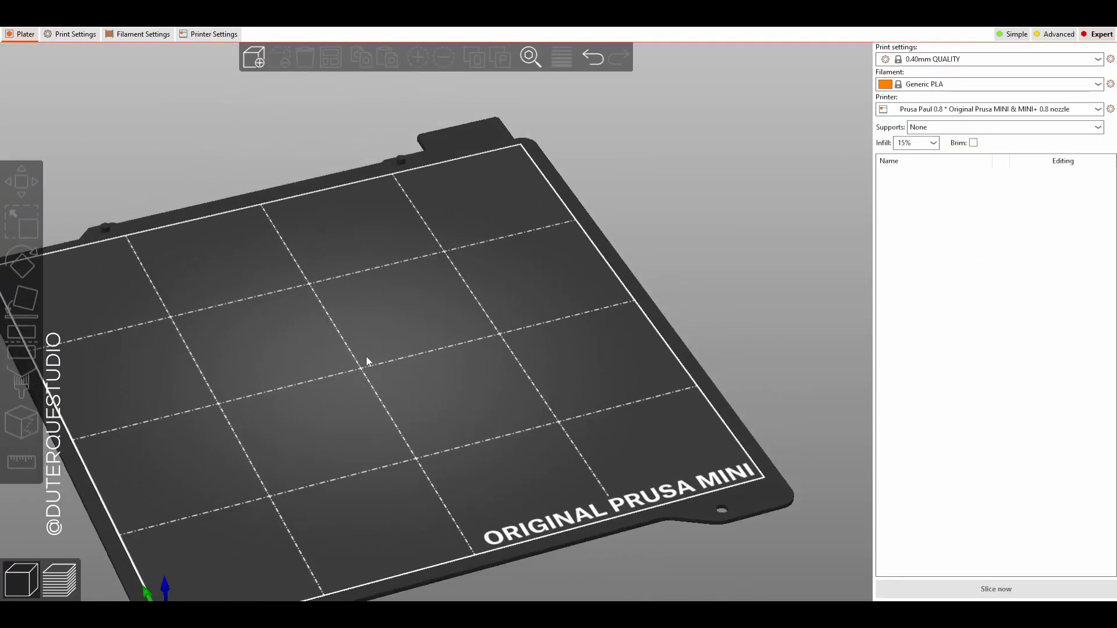
left_click(18, 27)
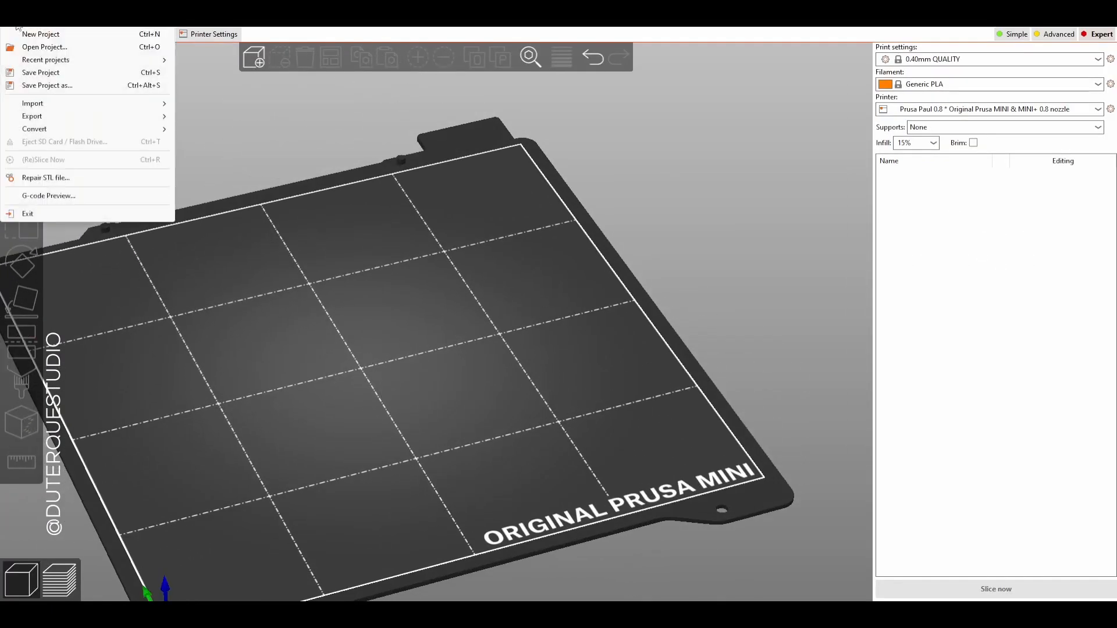
mouse_move(49, 103)
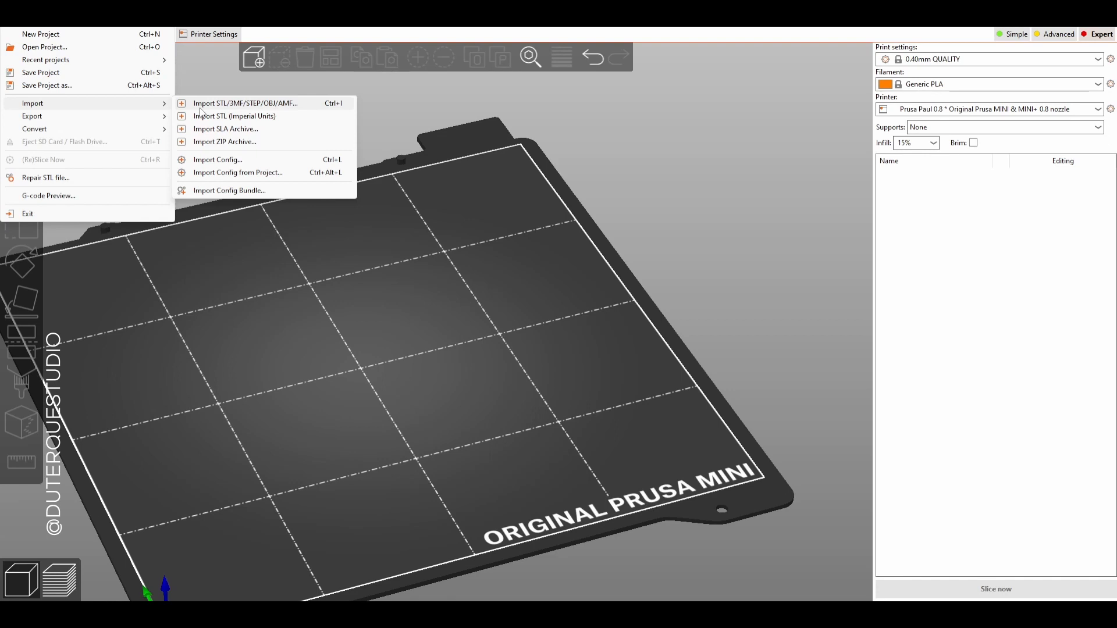
left_click(201, 112)
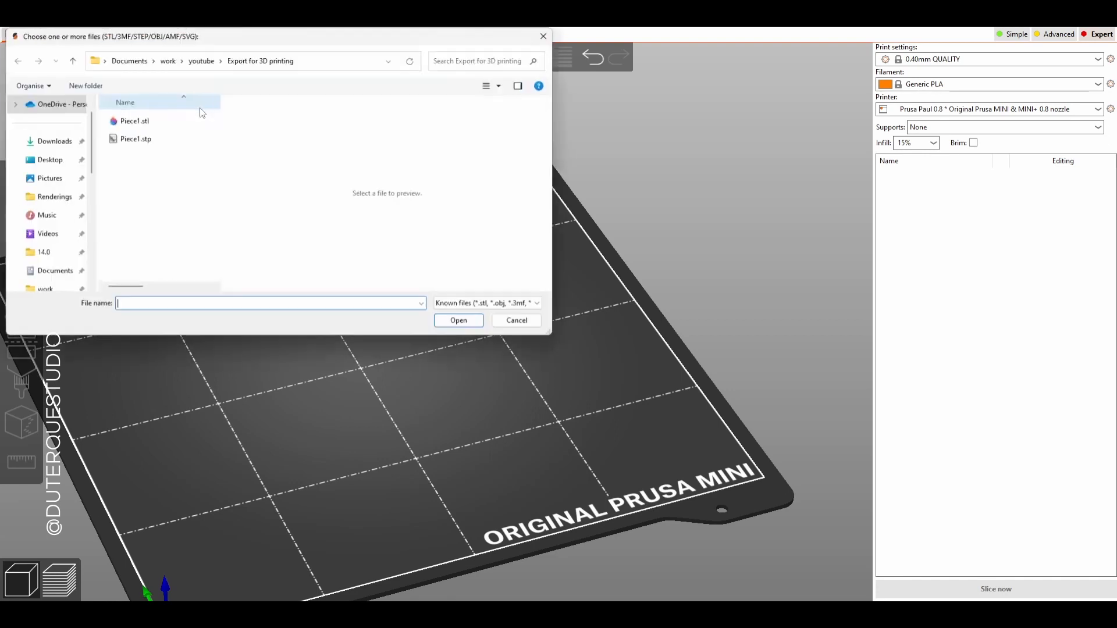
left_click(141, 120)
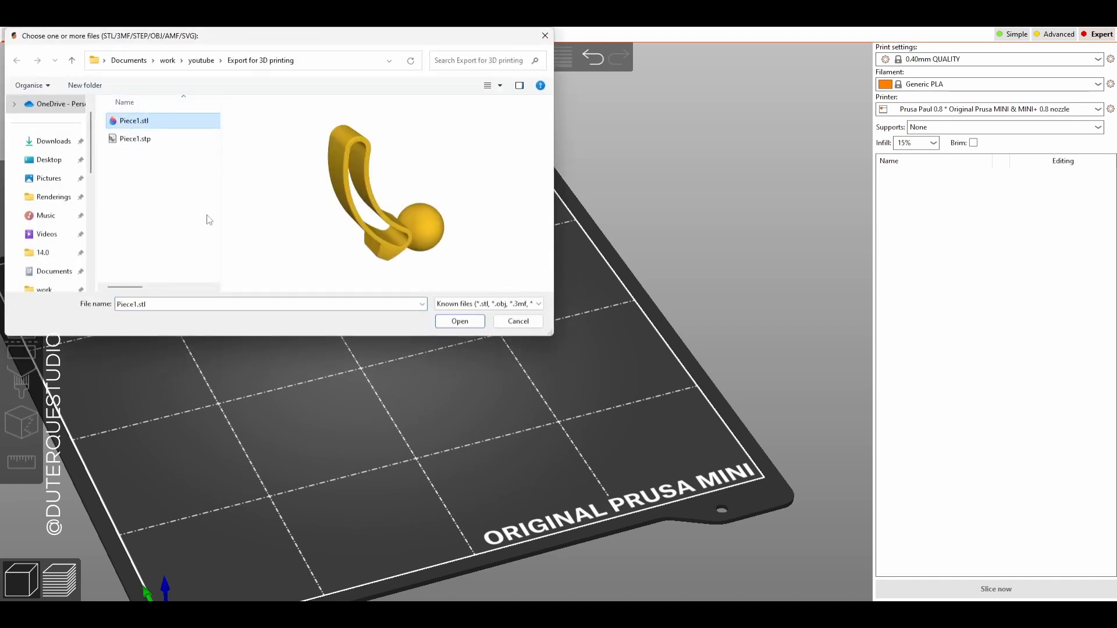
left_click(446, 320)
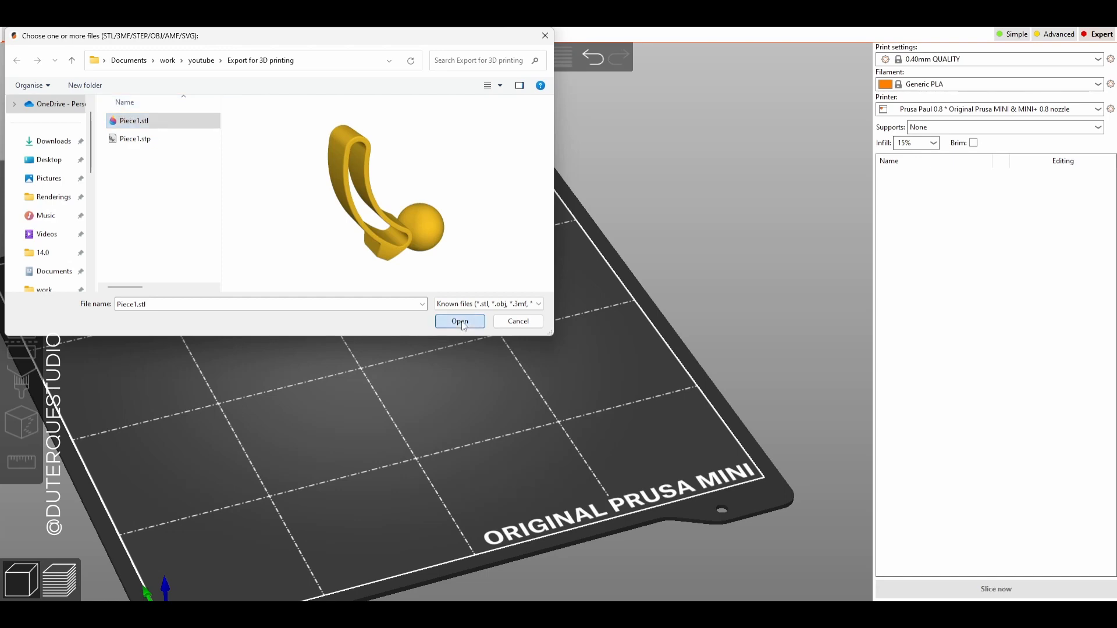
- Examine the imported STL model on the print bed from near and far and from different angles
left_click_drag(408, 397, 336, 395)
left_click(390, 356)
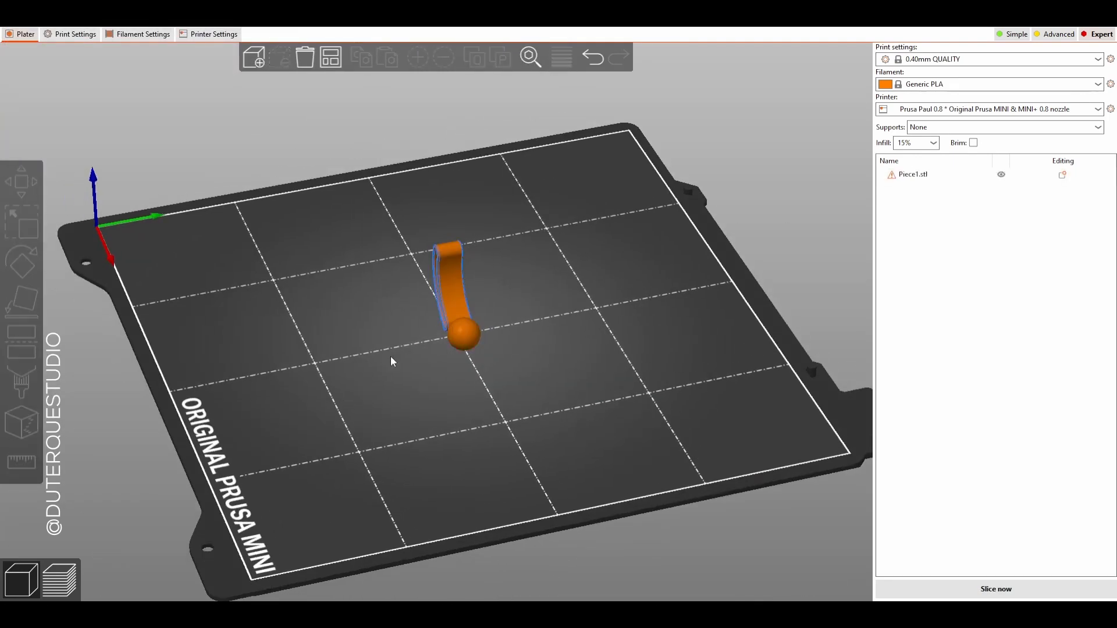
scroll(371, 392, "up", 4)
scroll(371, 396, "up", 14)
left_click_drag(288, 425, 314, 412)
scroll(314, 412, "down", 7)
scroll(524, 285, "down", 5)
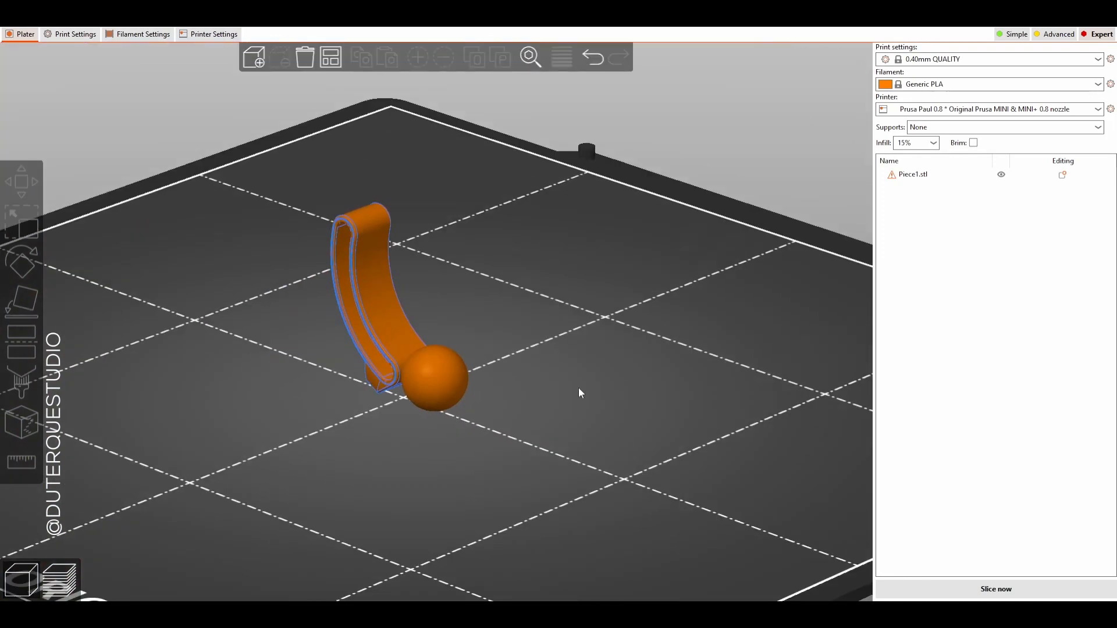
scroll(579, 388, "up", 3)
- Slice the model to preview its layers, and return to the 3D editor view
left_click(56, 582)
left_click(21, 559)
scroll(434, 469, "down", 3)
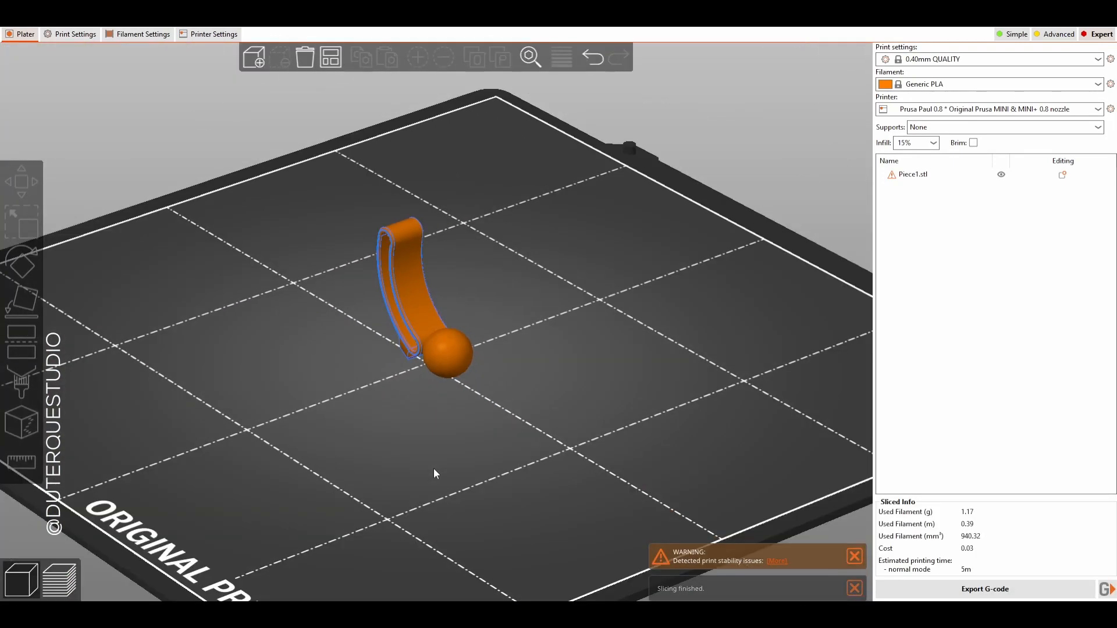
- Import Piece1.stp from the Export for 3D printing folder onto the same print bed
left_click_drag(434, 469, 423, 467)
left_click(10, 22)
left_click(38, 103)
left_click(207, 103)
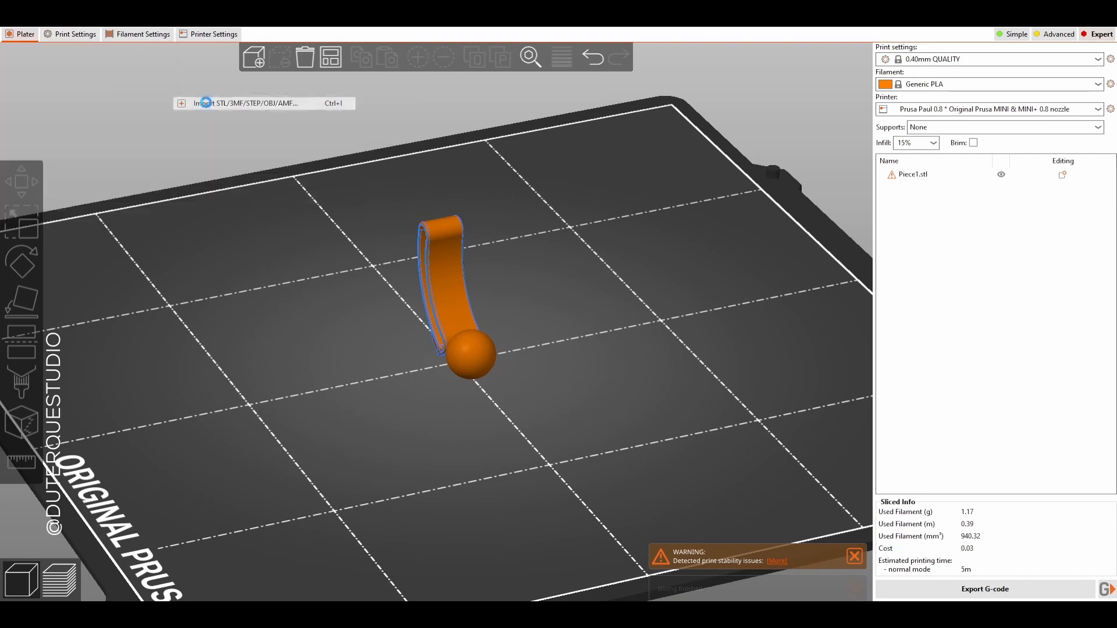
left_click(146, 139)
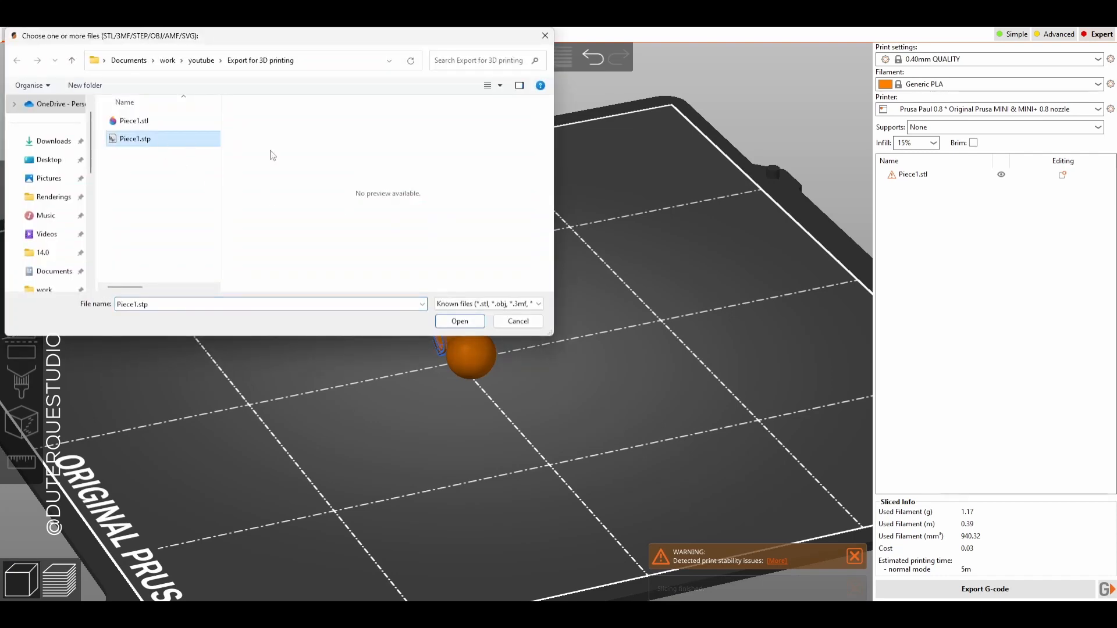
left_click(460, 321)
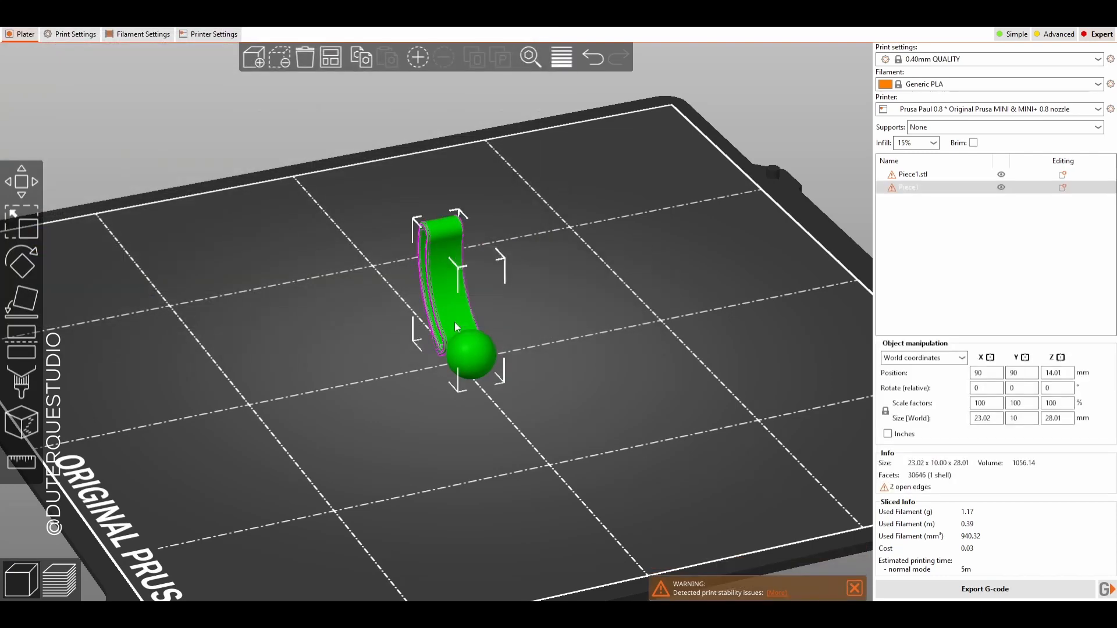
- Move the imported STEP model beside the STL model on the bed, and compare the two up close
left_click_drag(466, 339, 535, 320)
left_click(665, 357)
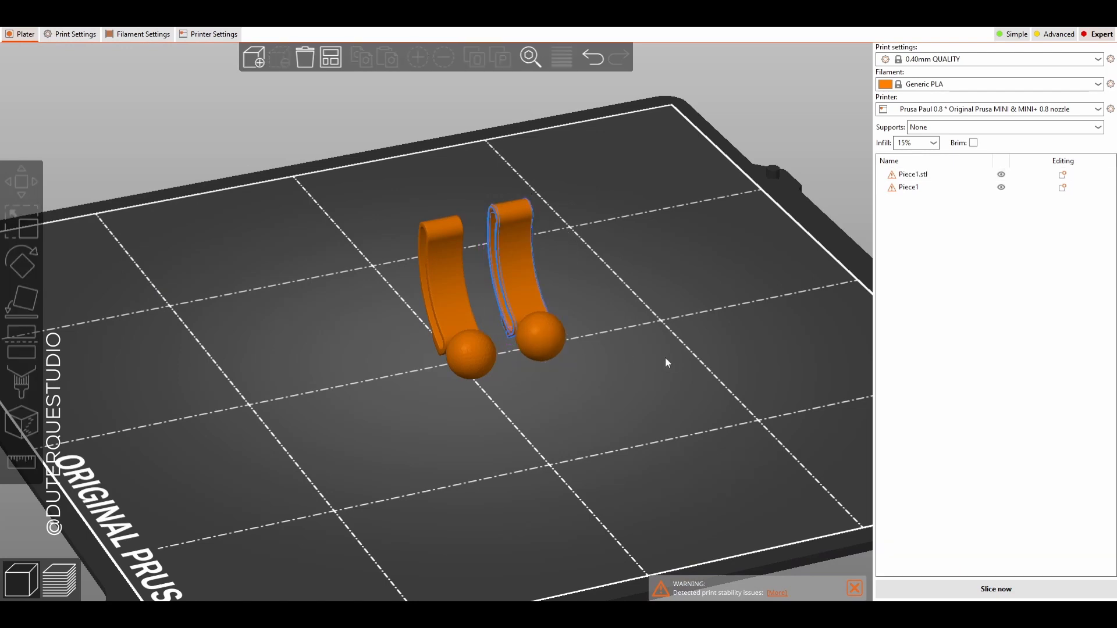
left_click_drag(665, 357, 634, 347)
left_click_drag(497, 414, 547, 435)
scroll(402, 343, "up", 4)
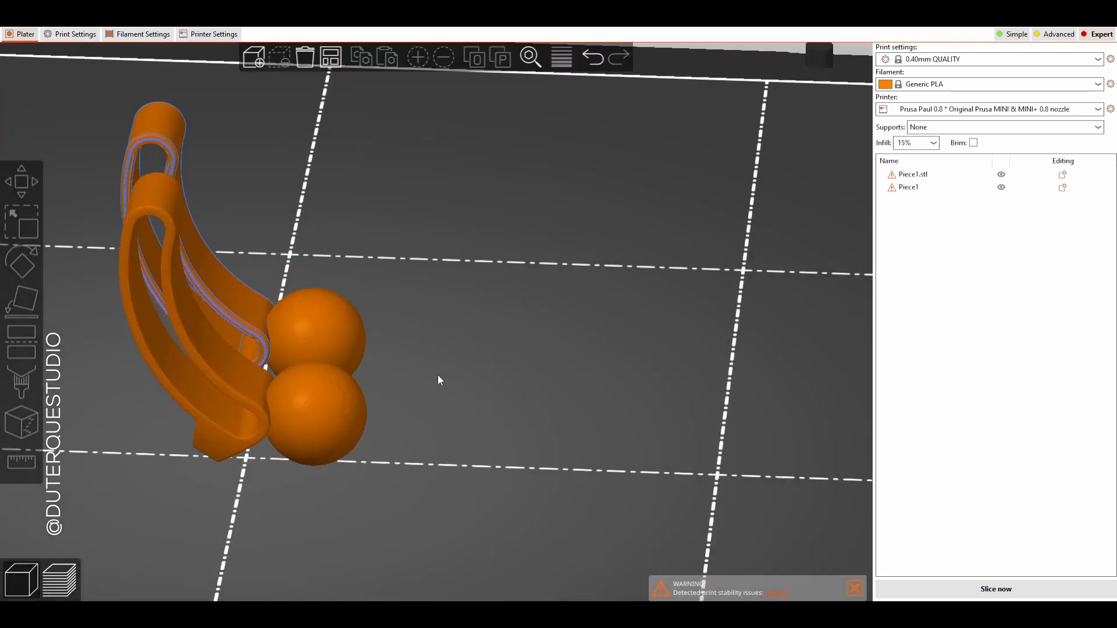
- Select the STEP model and examine the surface smoothness of its sphere and curved band up close against the STL model
left_click(342, 430)
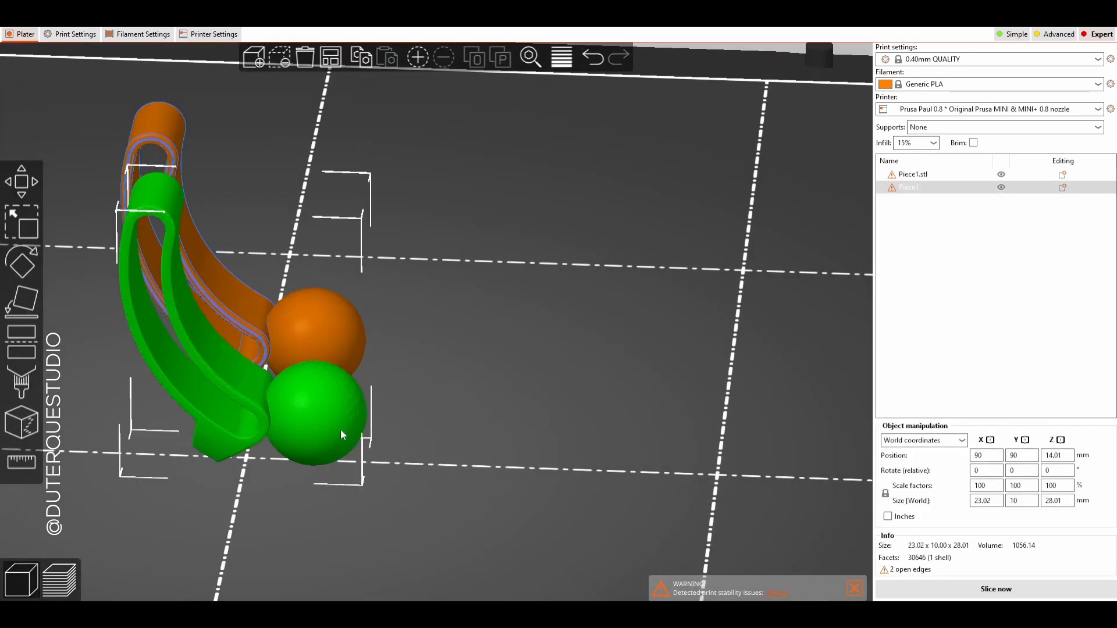
left_click_drag(340, 429, 487, 428)
left_click(500, 512)
scroll(501, 435, "up", 5)
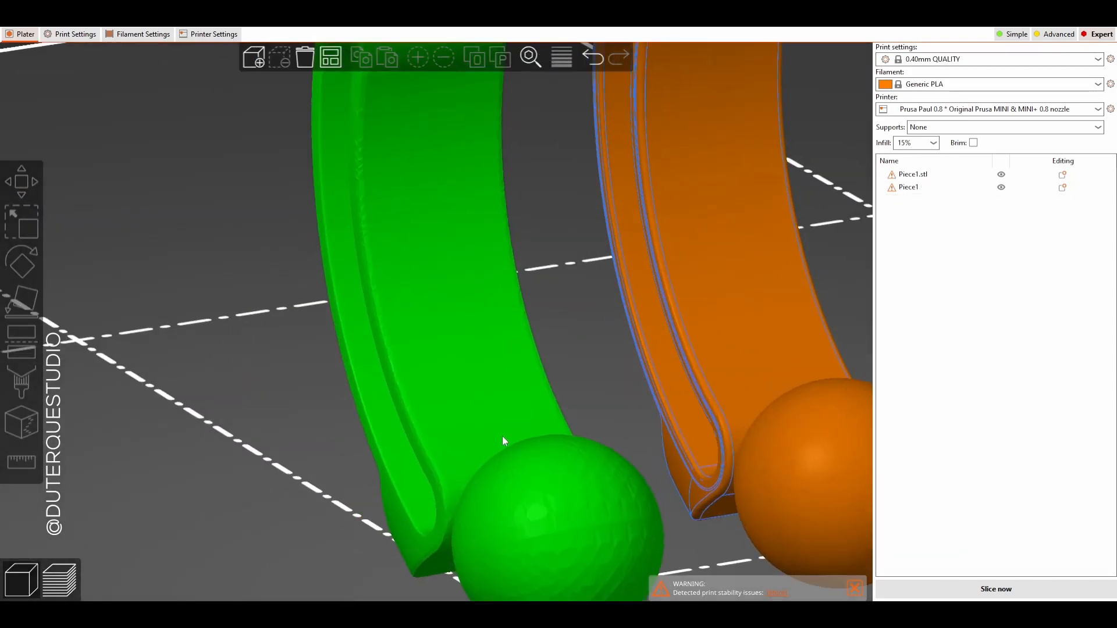
scroll(502, 435, "down", 5)
left_click_drag(354, 448, 253, 341)
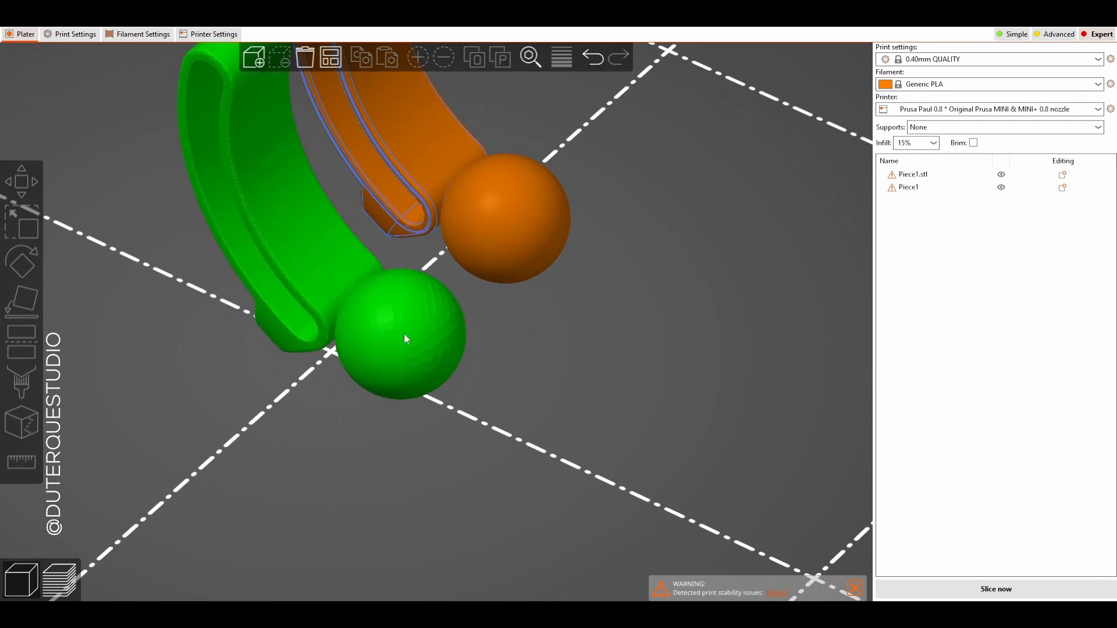
left_click_drag(427, 334, 555, 443)
- Select the STEP and STL models in turn to compare their size, facet and open-edge information
left_click(461, 420)
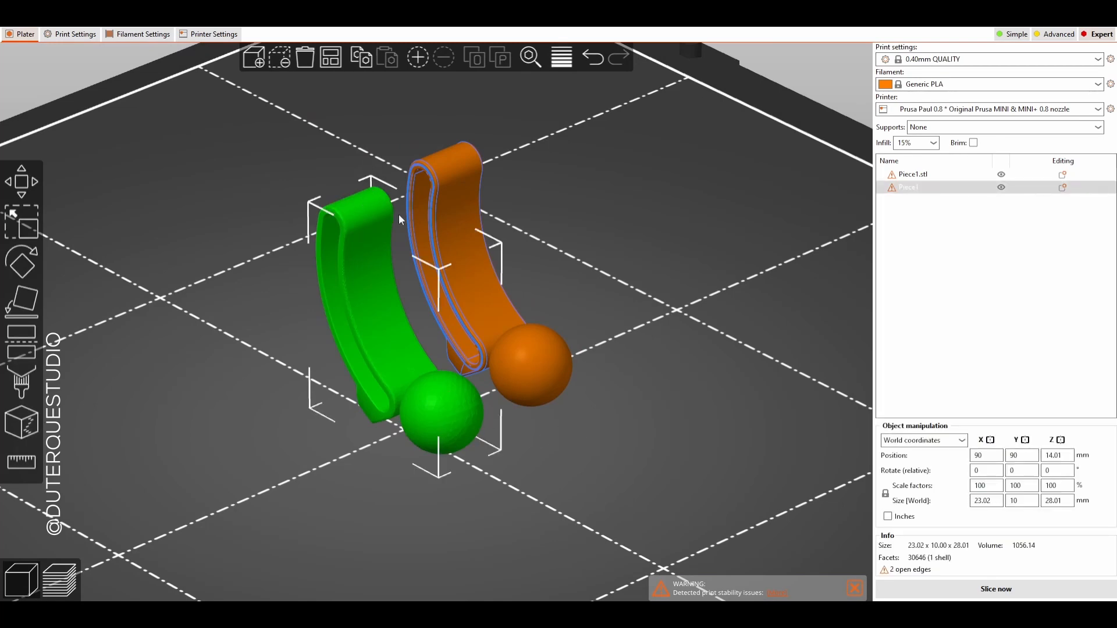
left_click(595, 252)
left_click(510, 347)
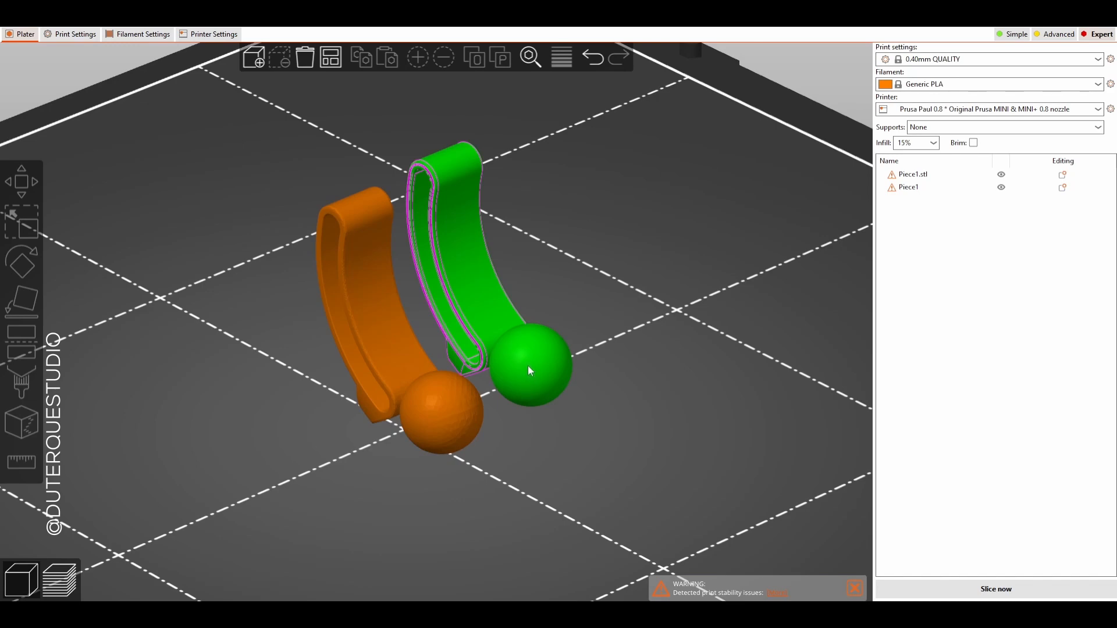
left_click(623, 324)
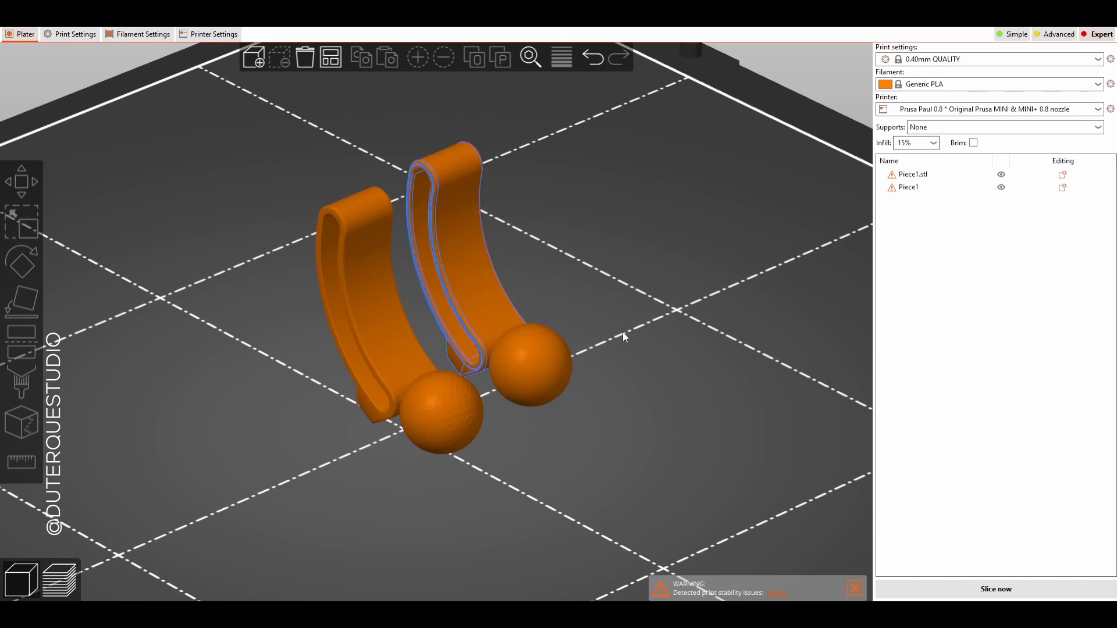
left_click_drag(631, 374, 601, 374)
left_click(589, 333)
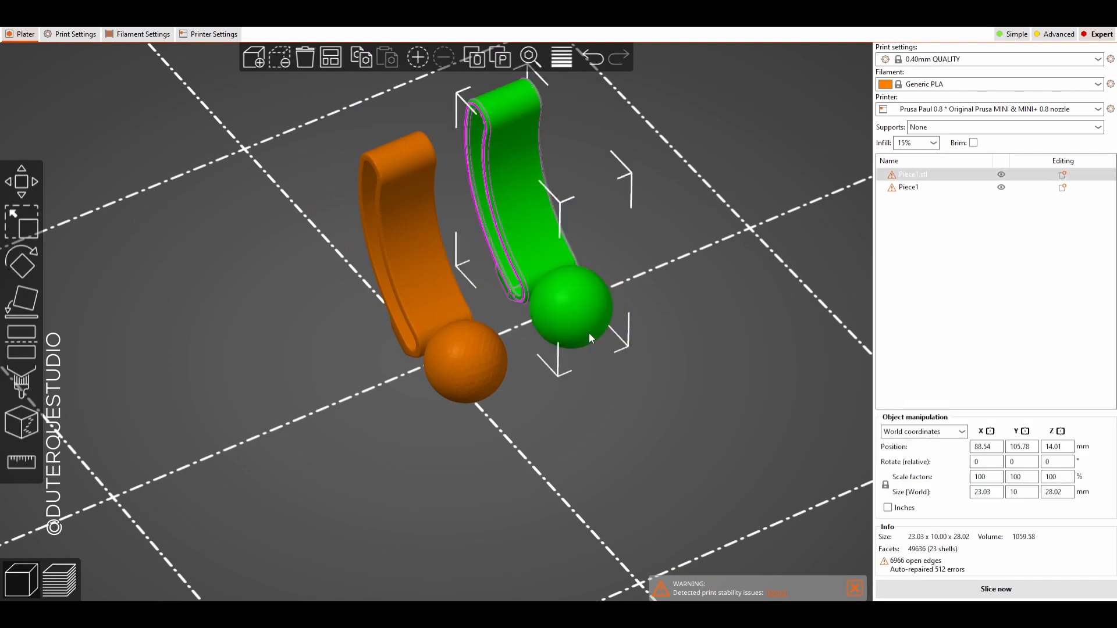
- Compare the spheres and curved bands of both models side by side on the bed from higher and lower viewing angles
left_click_drag(546, 430, 552, 413)
left_click(640, 345)
left_click_drag(641, 344, 637, 350)
left_click_drag(554, 371, 563, 361)
left_click(746, 397)
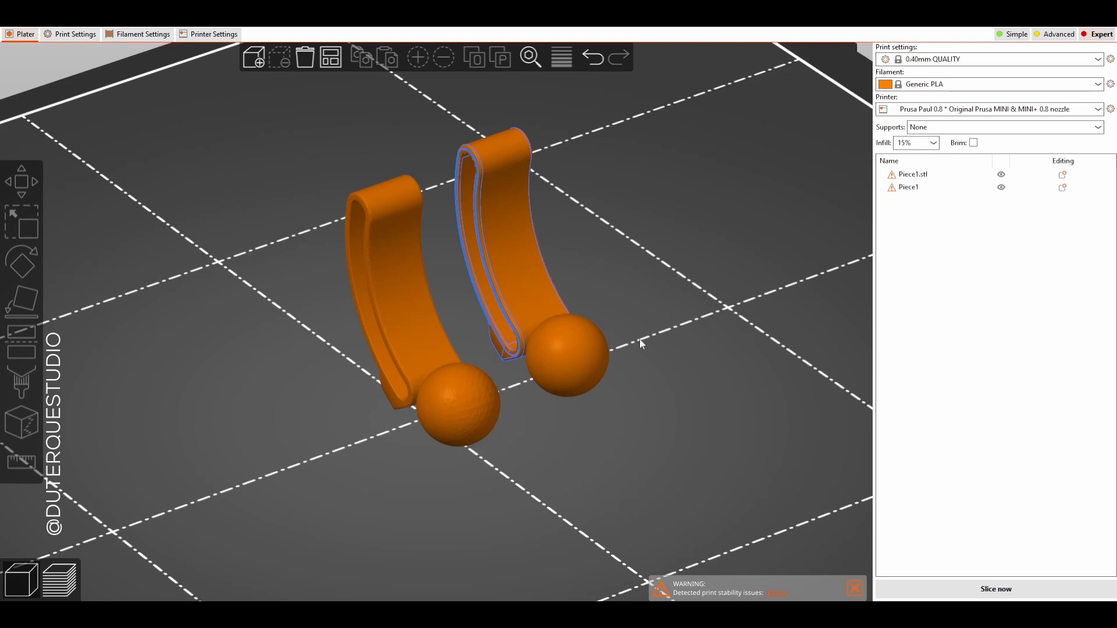
left_click(532, 353)
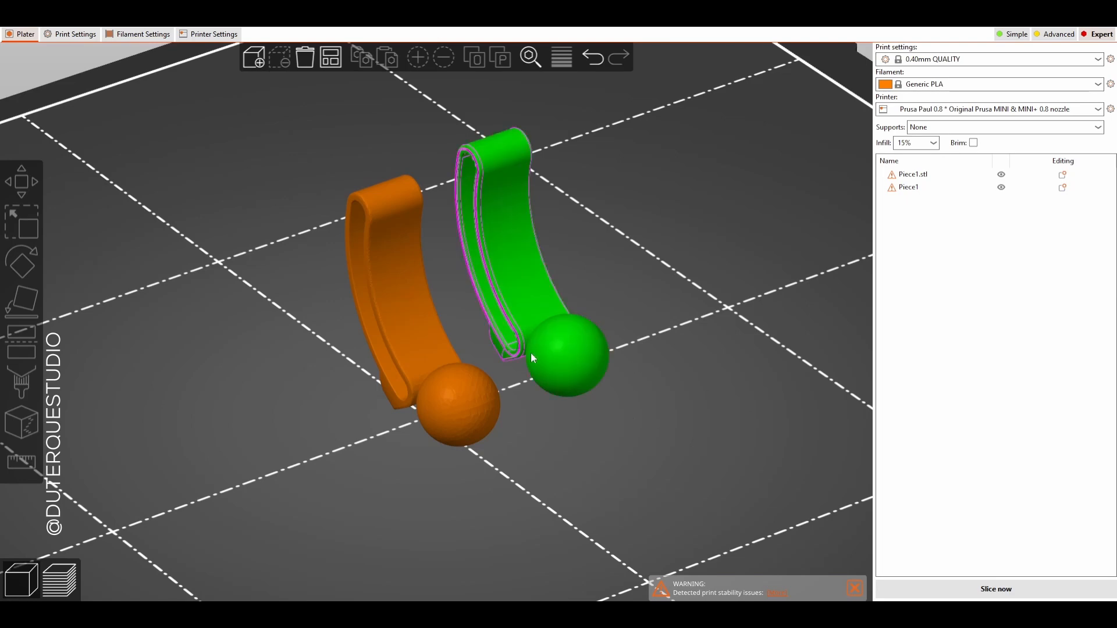
mouse_move(657, 474)
left_mouse_down()
mouse_move(604, 456)
mouse_move(706, 481)
mouse_move(638, 475)
mouse_move(657, 465)
left_mouse_up()
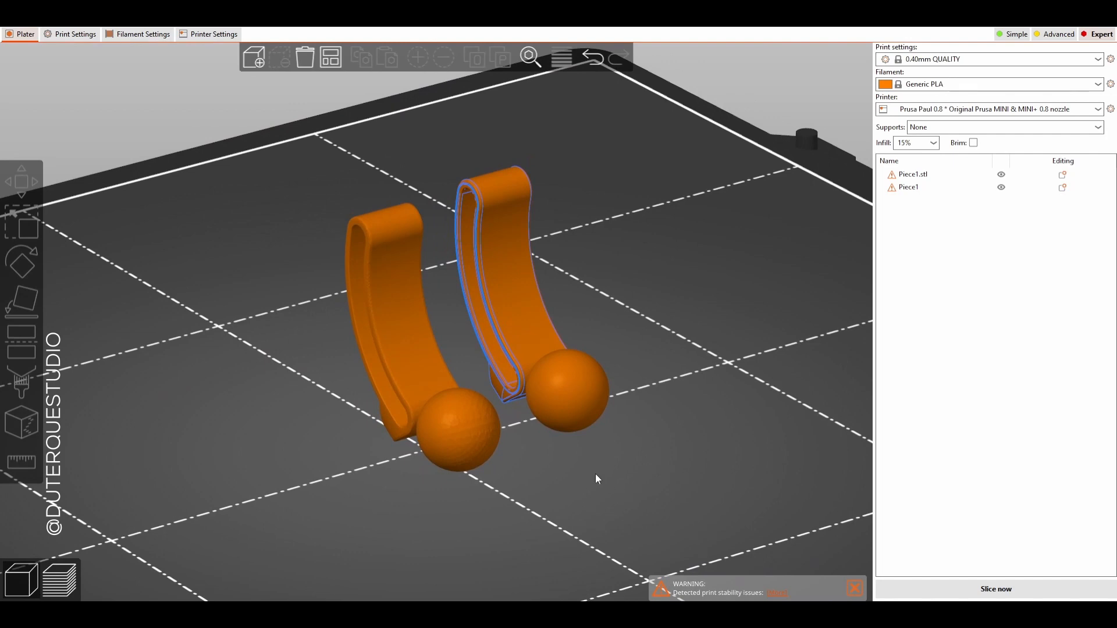
scroll(571, 467, "down", 1)
left_click_drag(571, 467, 553, 462)
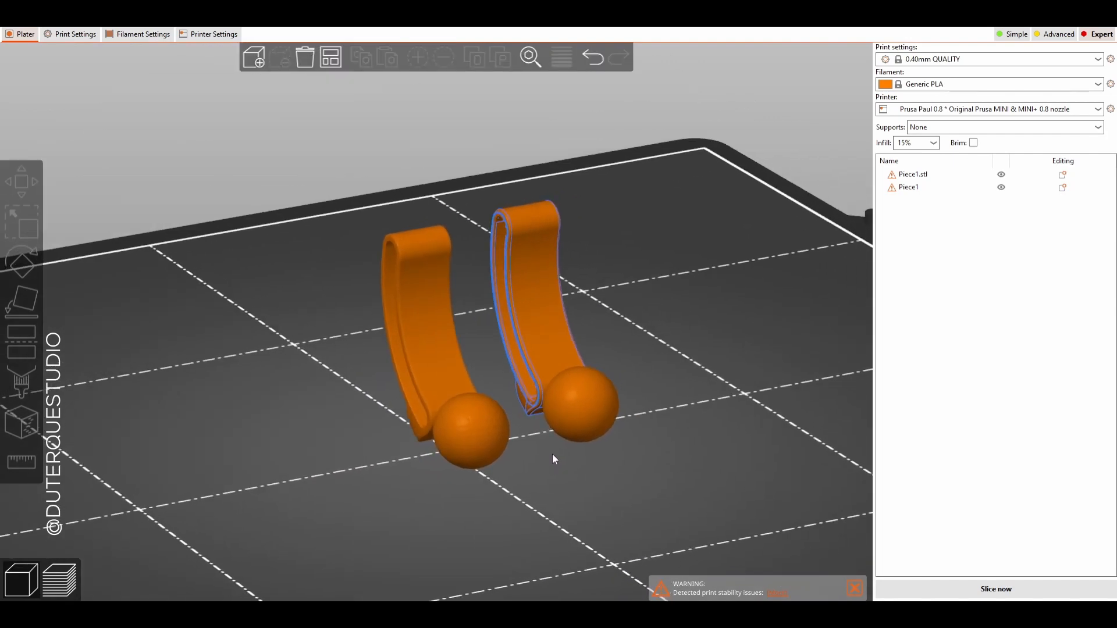